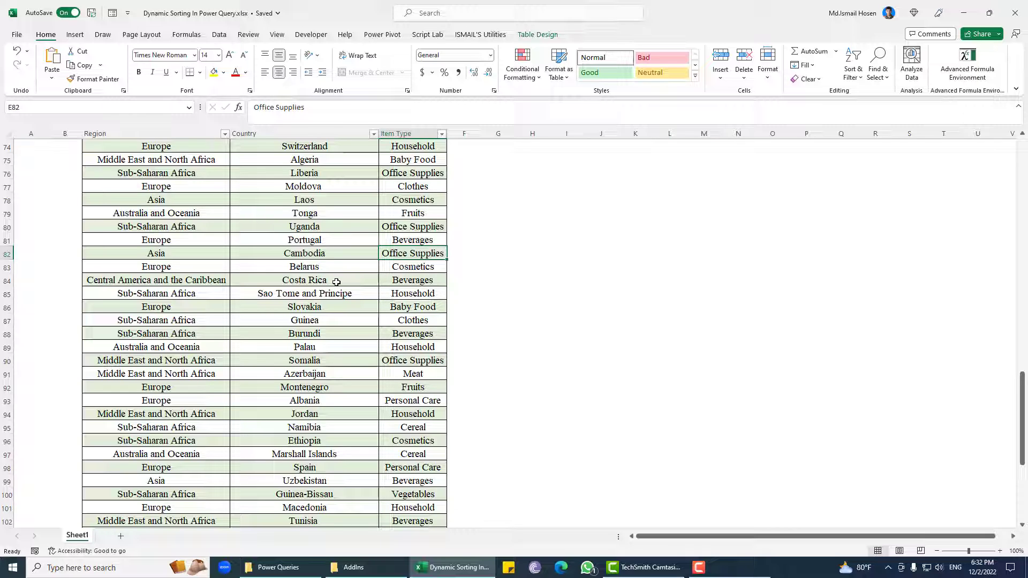
Select a cell in the data table and load it into Power Query Editor as InputTable (Alt, A, P, T).
key(alt+F11)
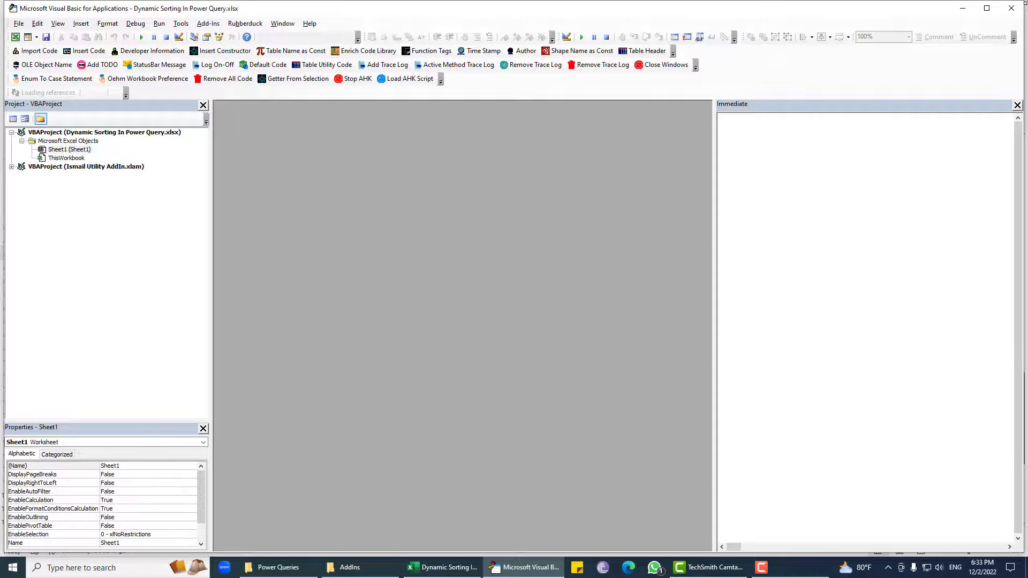
click(1011, 8)
click(234, 208)
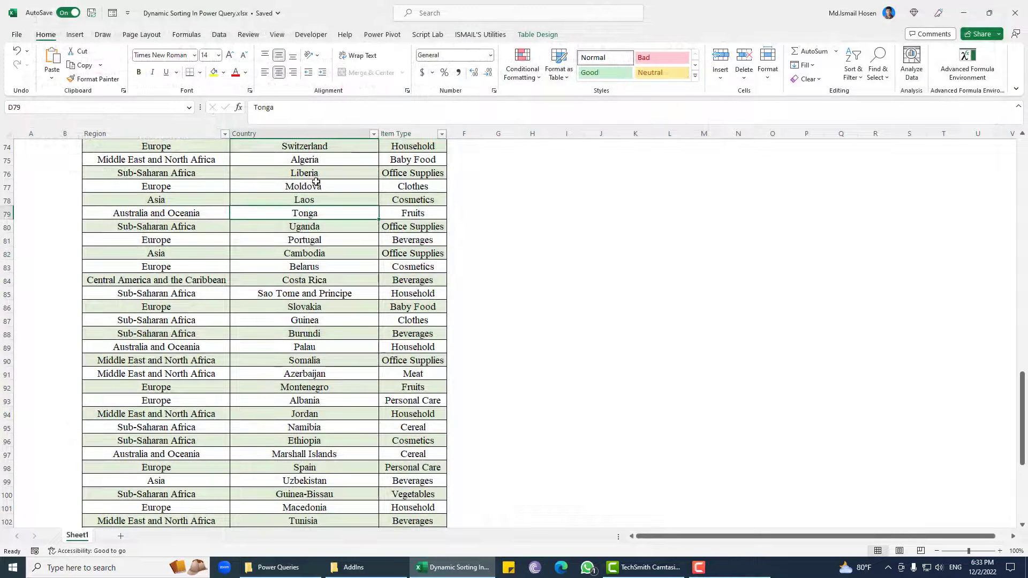
scroll(401, 143, up, 2)
key(alt)
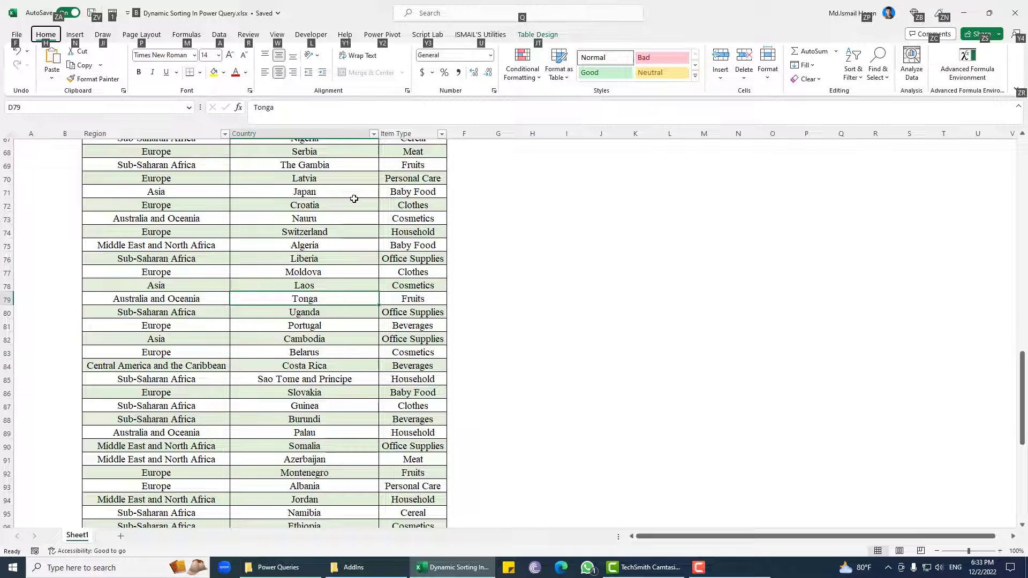
key(a)
key(p)
key(t)
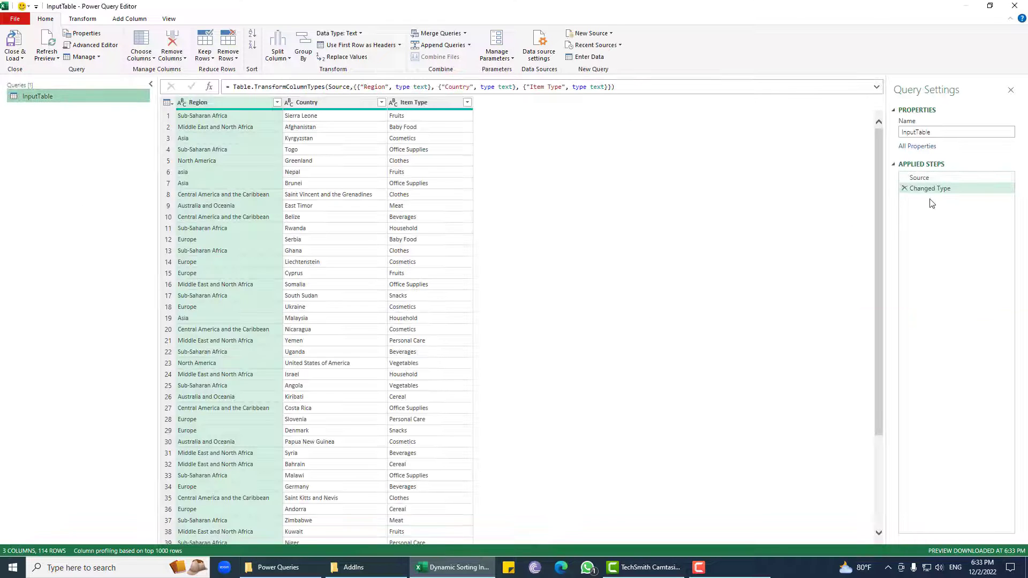
Delete the Changed Type step and sort the Region column ascending.
click(905, 188)
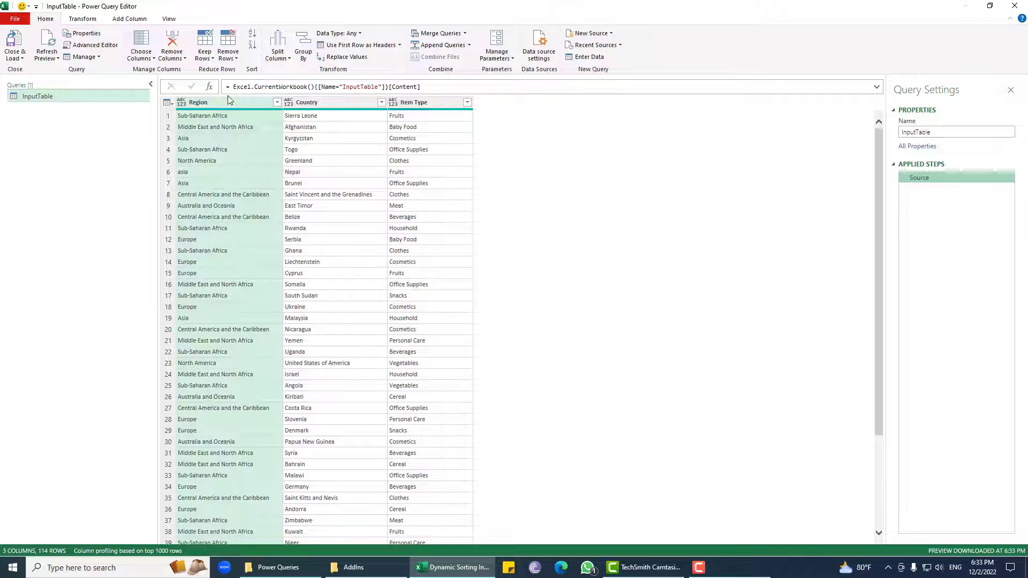
click(277, 103)
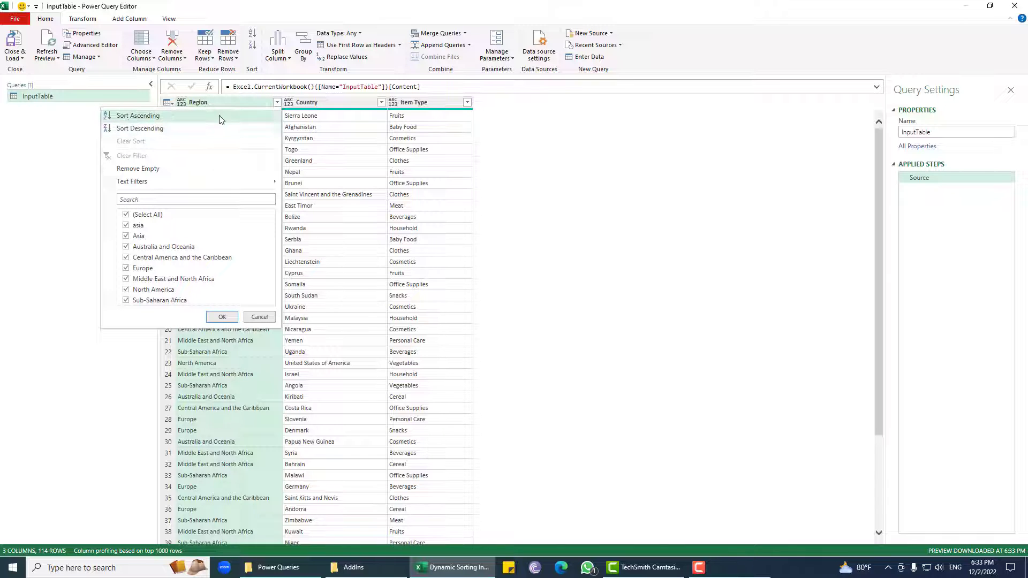
click(329, 162)
click(277, 102)
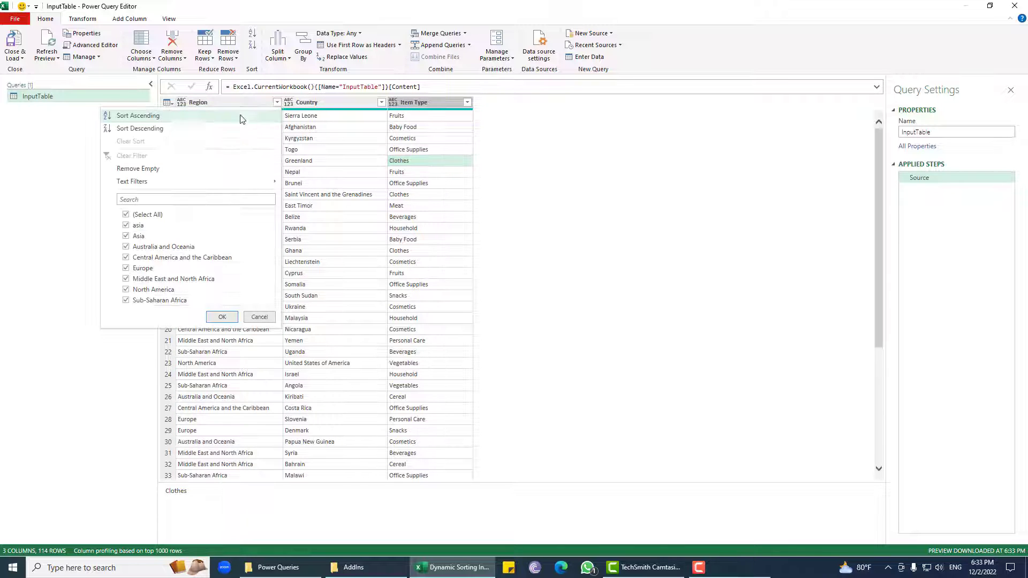
click(166, 116)
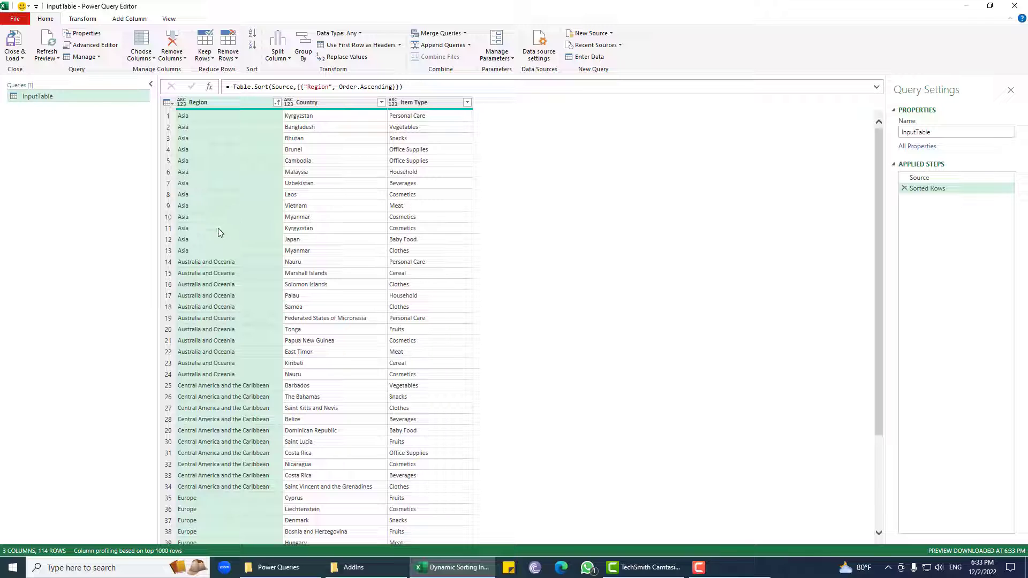
Compare the unsorted Source rows with the sorted rows, where the lowercase asia row lands last.
click(919, 177)
click(183, 172)
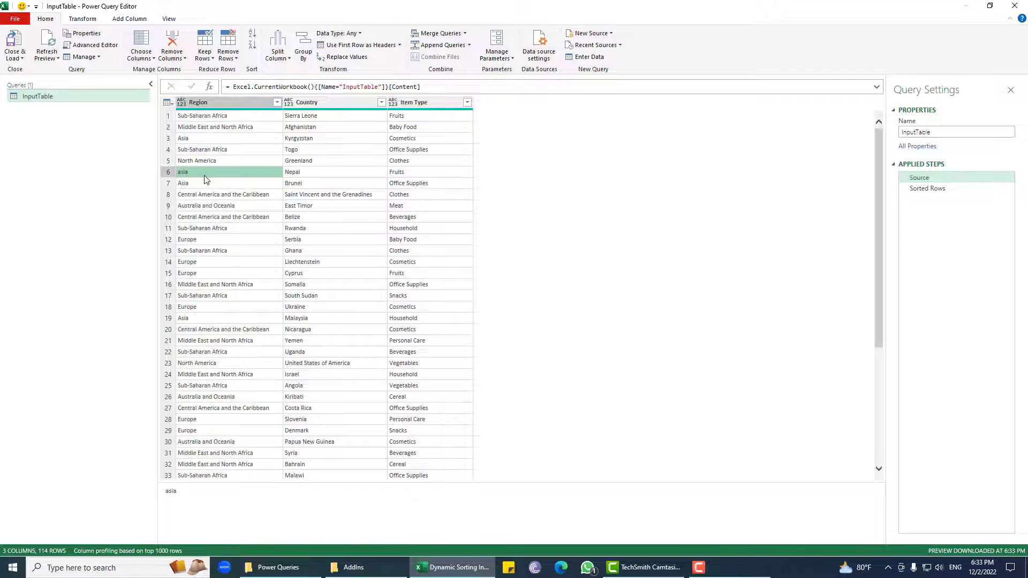
double_click(197, 494)
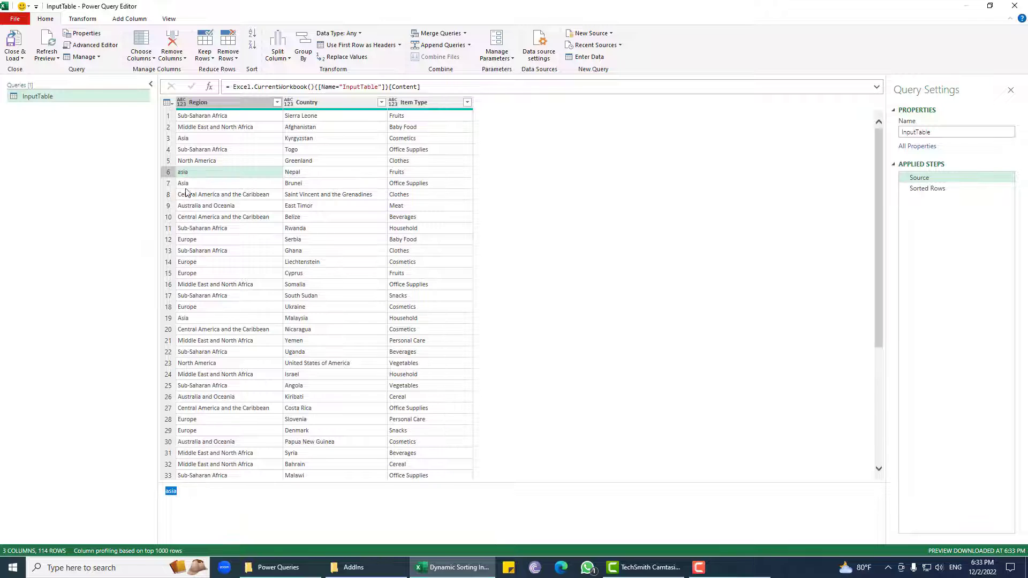
click(928, 189)
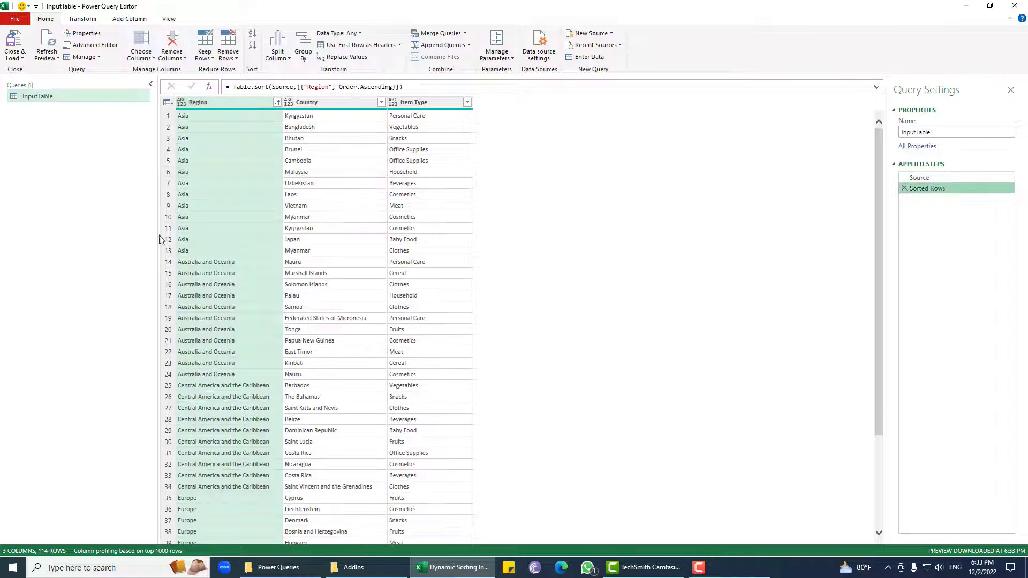
click(196, 249)
scroll(230, 225, down, 19)
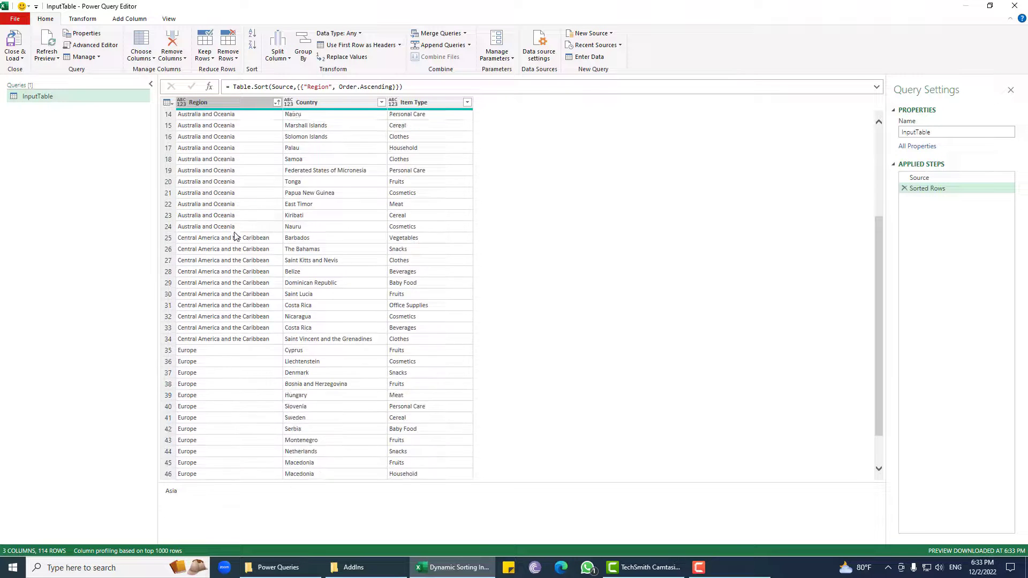
scroll(236, 256, down, 8)
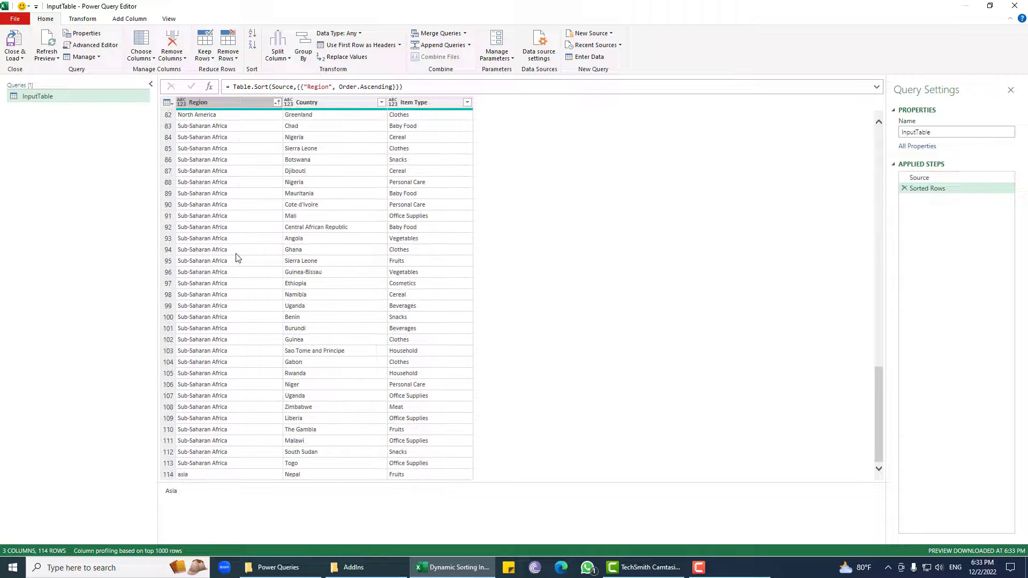
click(193, 475)
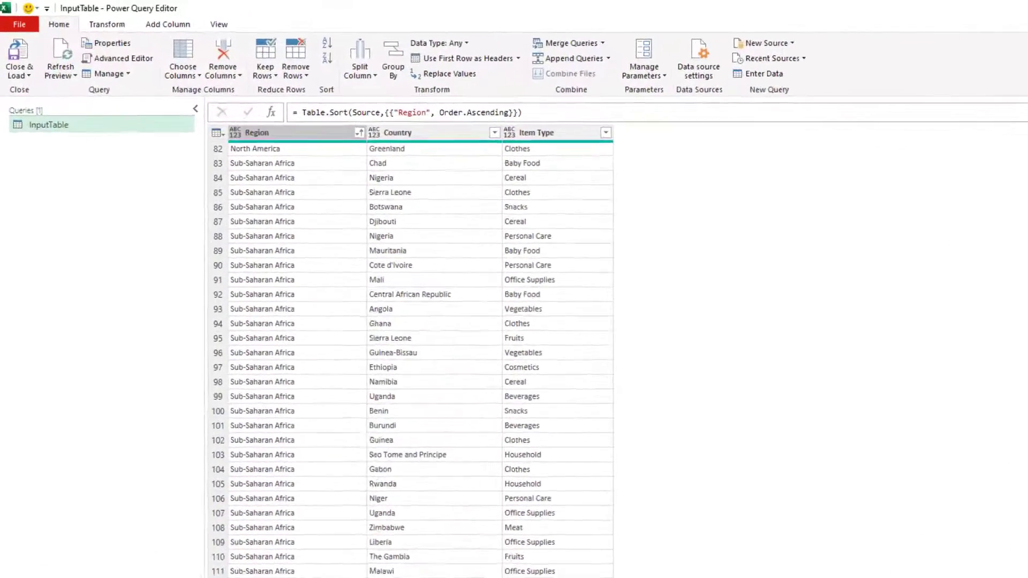
Examine Order.Ascending in the sort formula, then undo the Region sort.
click(426, 138)
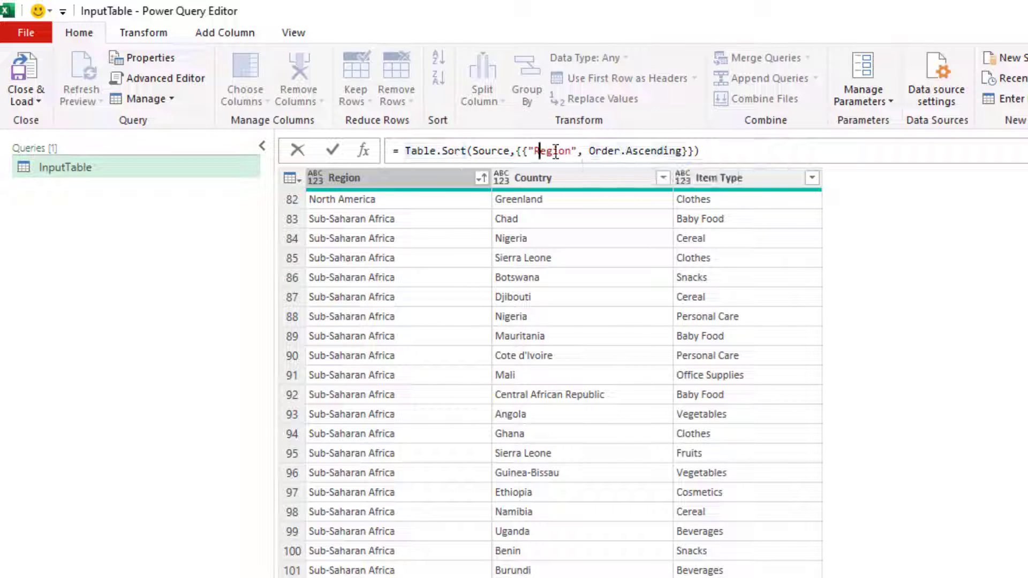
click(651, 150)
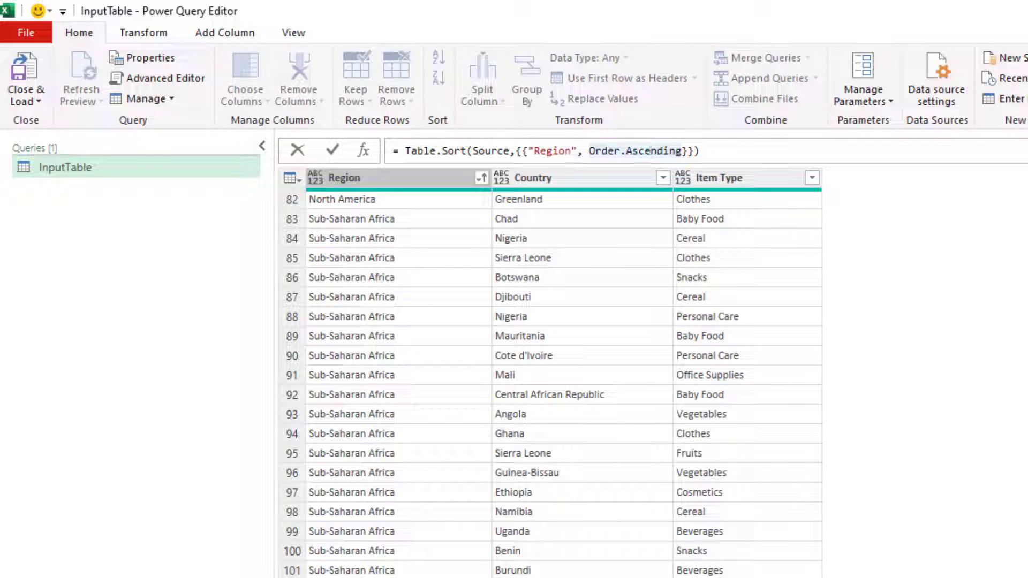
key(ctrl+z)
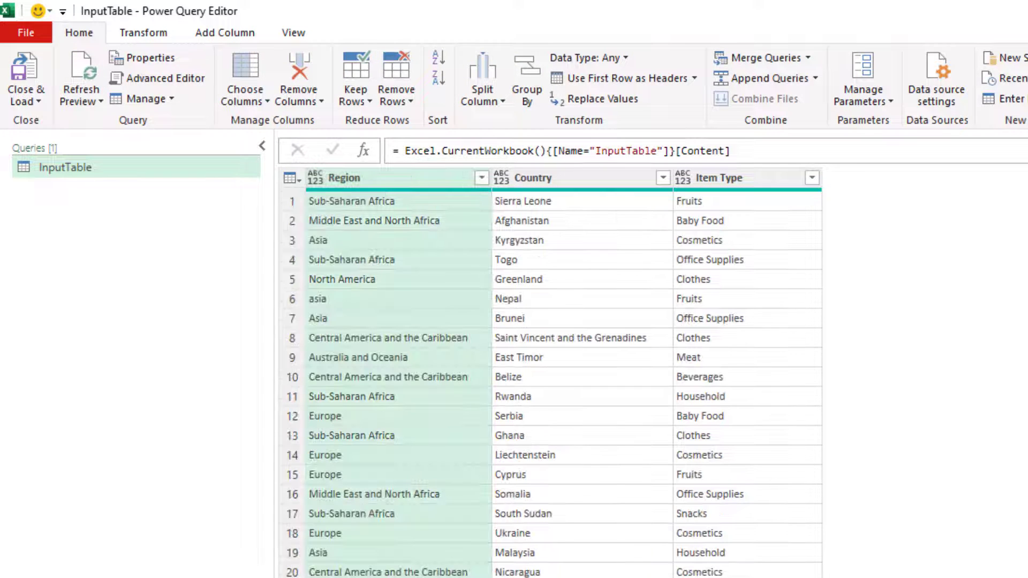
Sort Region ascending and then Country descending, and select the resulting sort criteria in the formula.
click(482, 178)
click(225, 203)
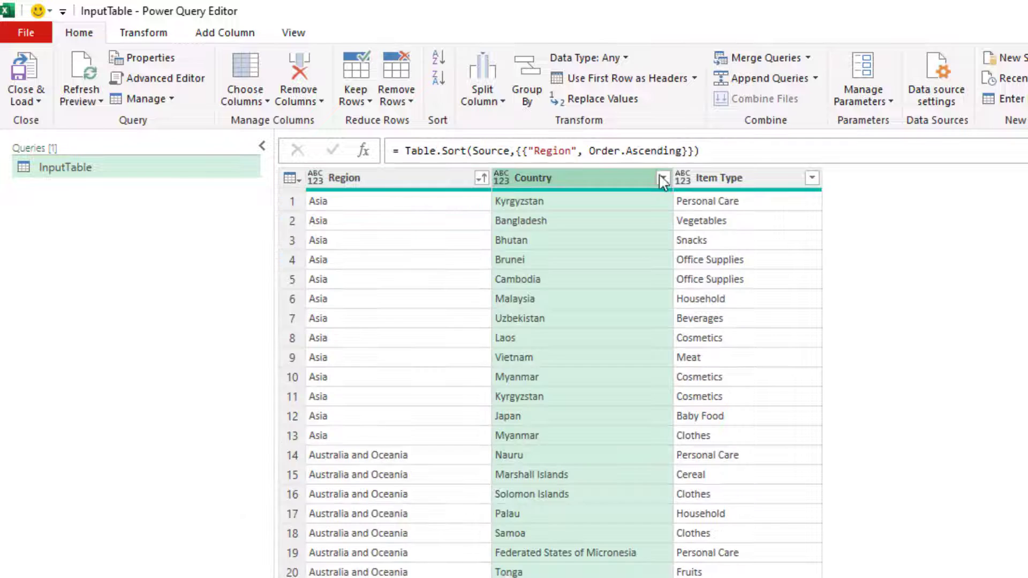
click(663, 178)
click(425, 224)
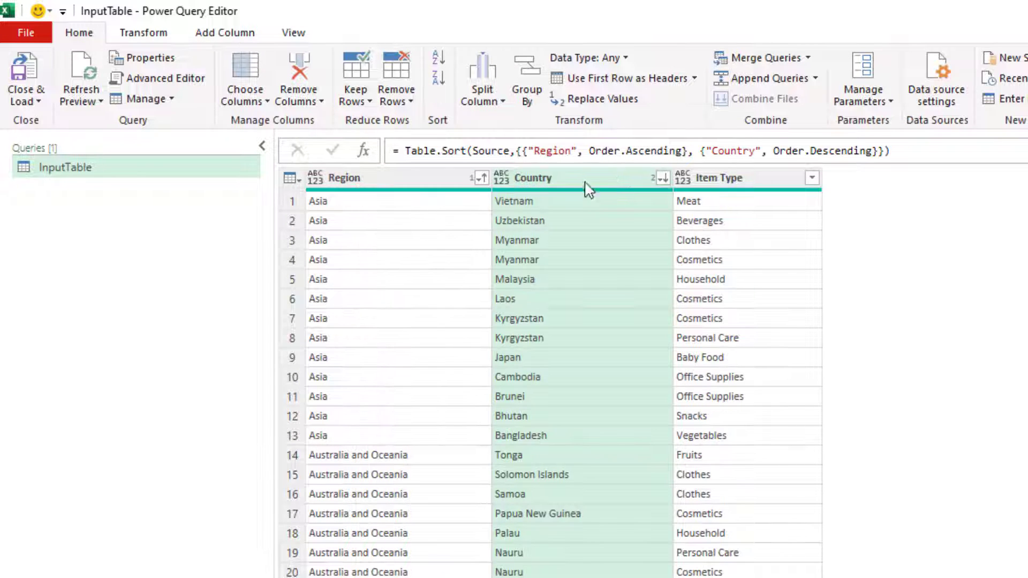
drag(524, 150, 883, 156)
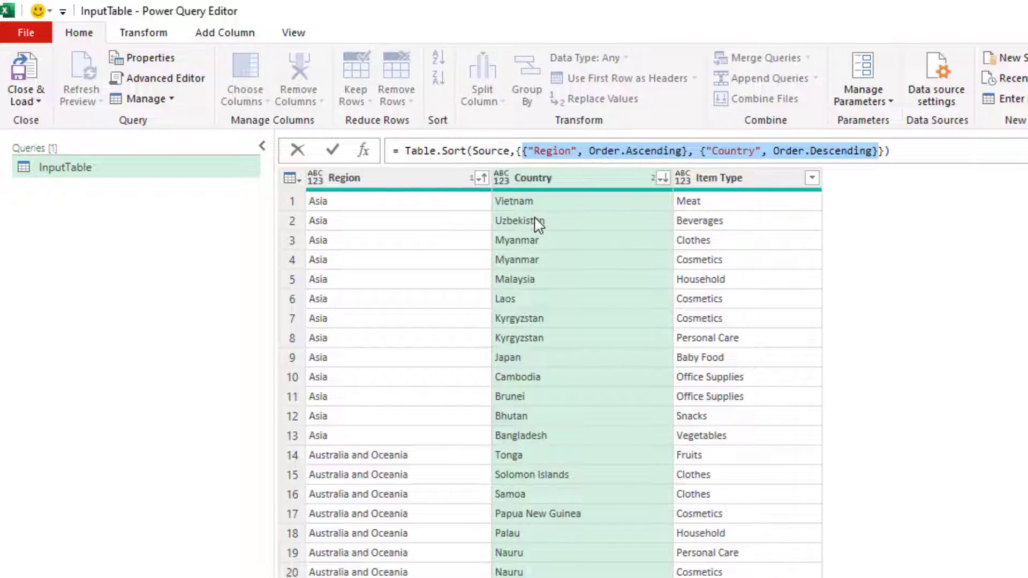
Open the Power Query M reference and filter the articles to Table.Sort.
key(Caps_Lock)
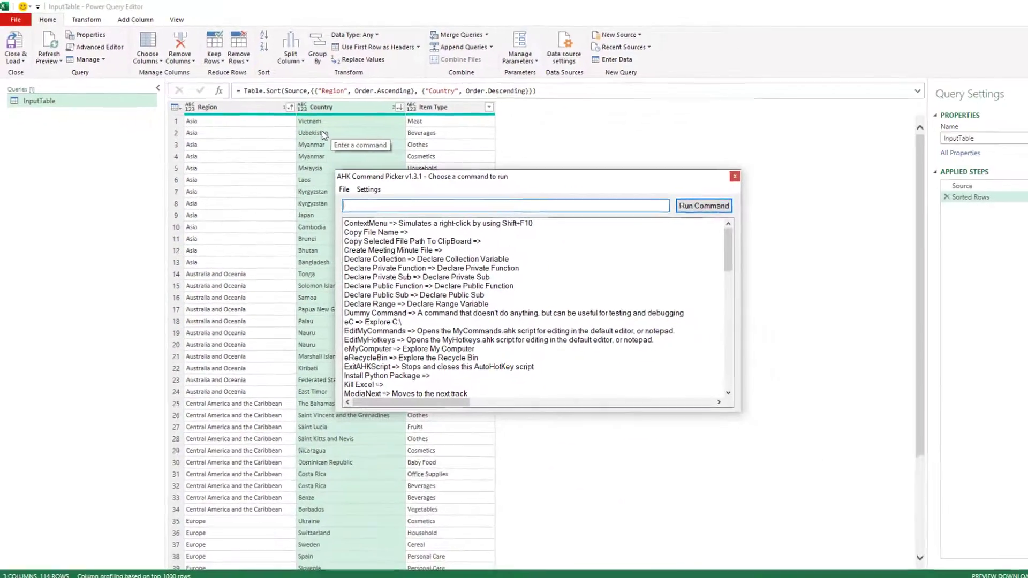
text(ref)
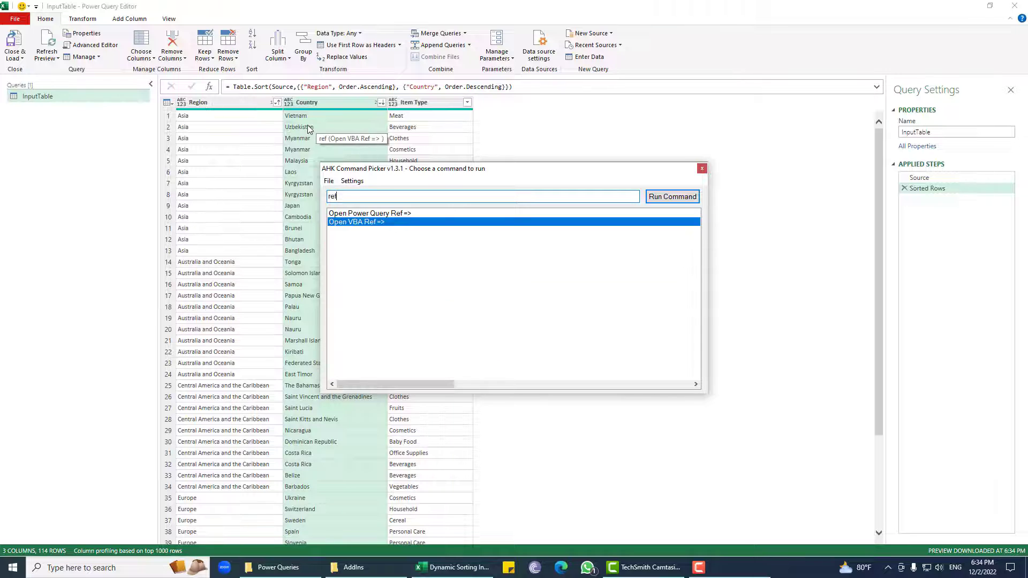
key(Return)
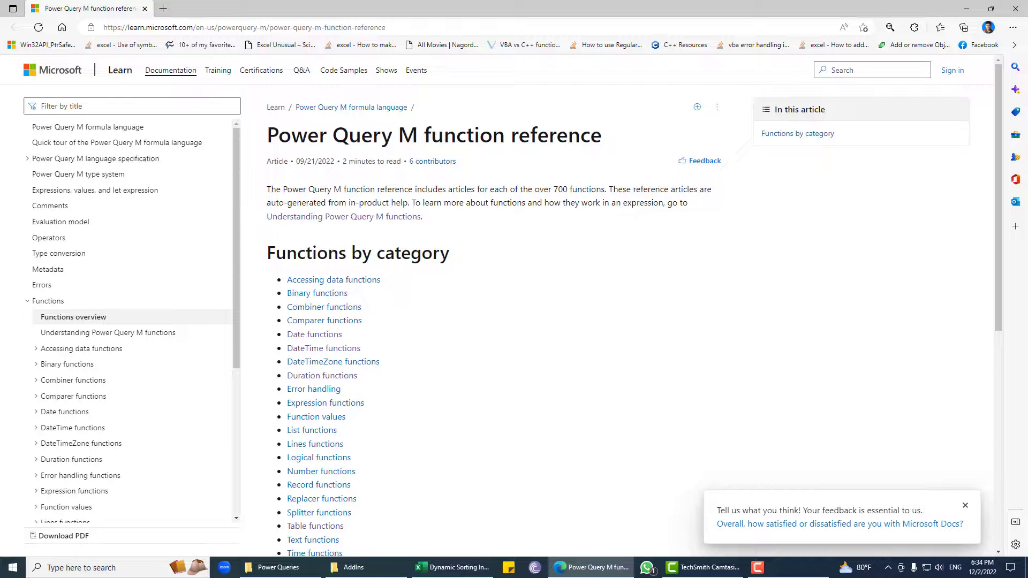
click(134, 106)
text(table.so)
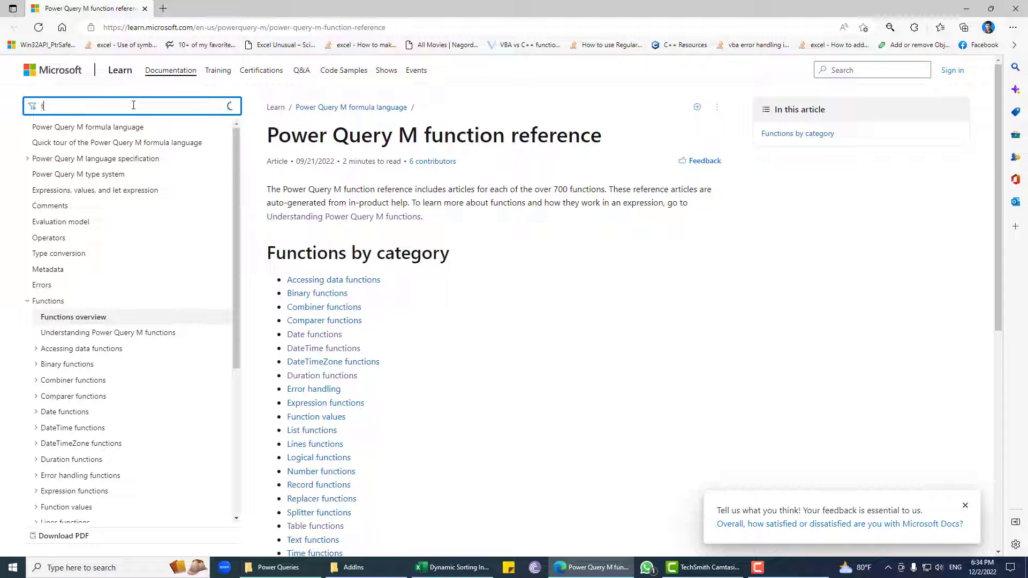
key(BackSpace)
key(BackSpace)
key(BackSpace)
key(BackSpace)
key(BackSpace)
key(BackSpace)
key(BackSpace)
key(BackSpace)
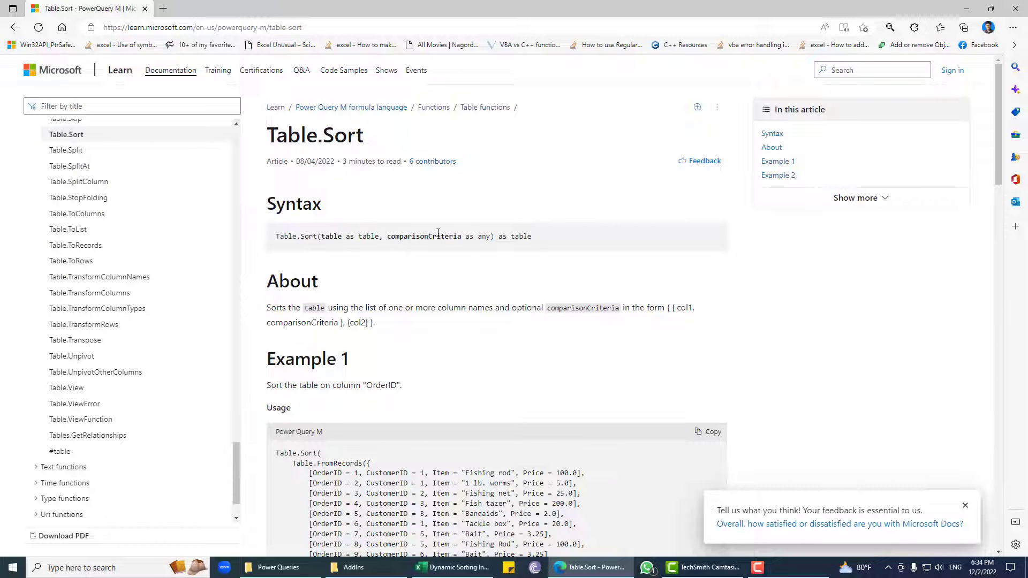
Scroll through the Table.Sort examples down to their Output code.
scroll(445, 234, down, 4)
scroll(464, 137, up, 4)
scroll(486, 237, down, 2)
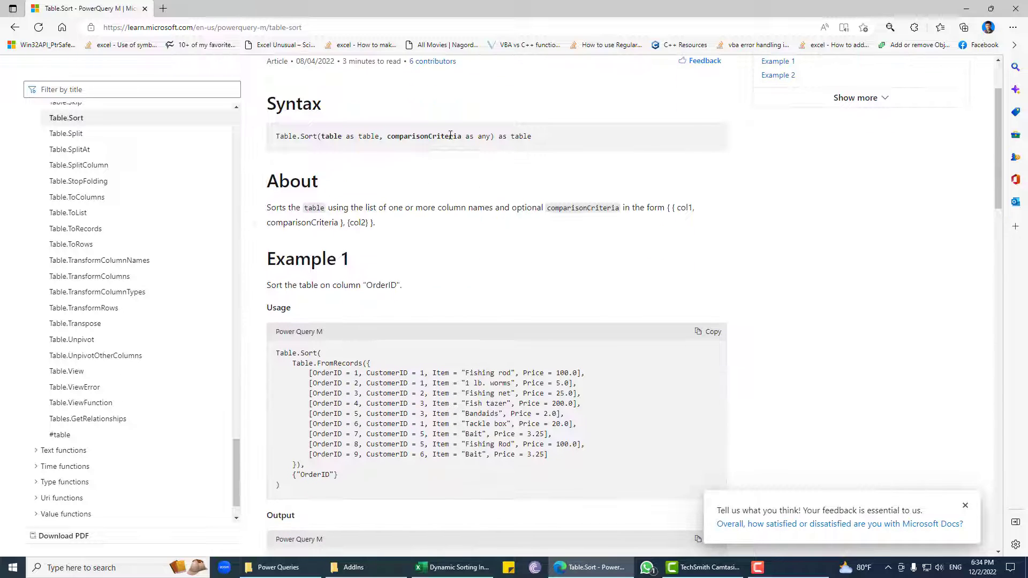
scroll(461, 323, down, 2)
scroll(379, 363, down, 6)
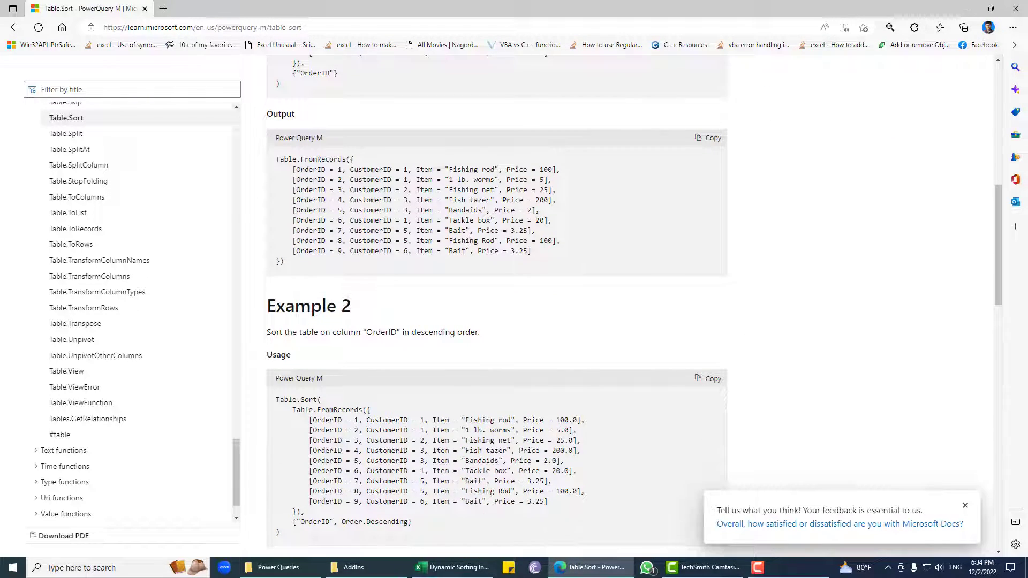
scroll(468, 241, down, 6)
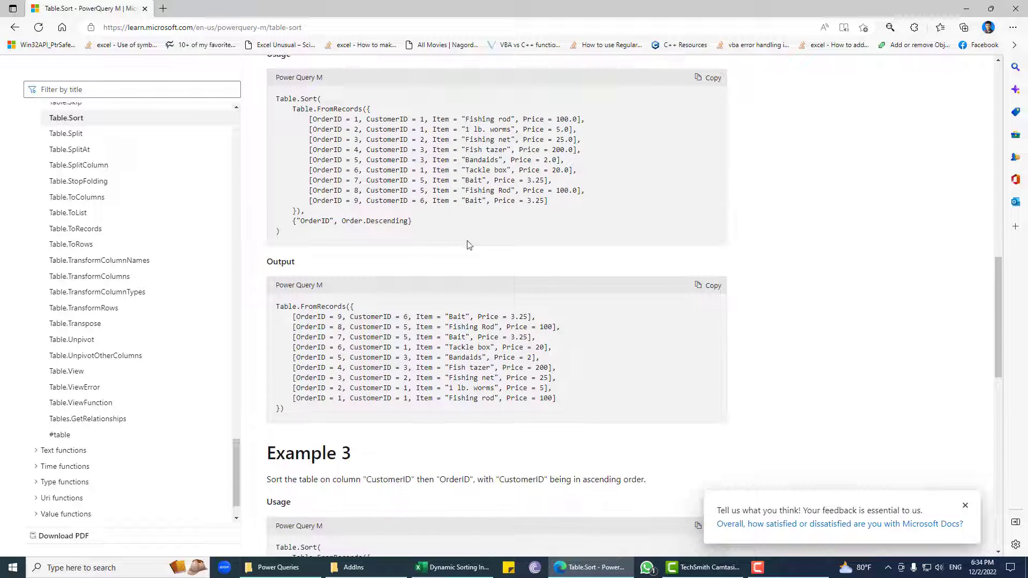
scroll(468, 242, down, 13)
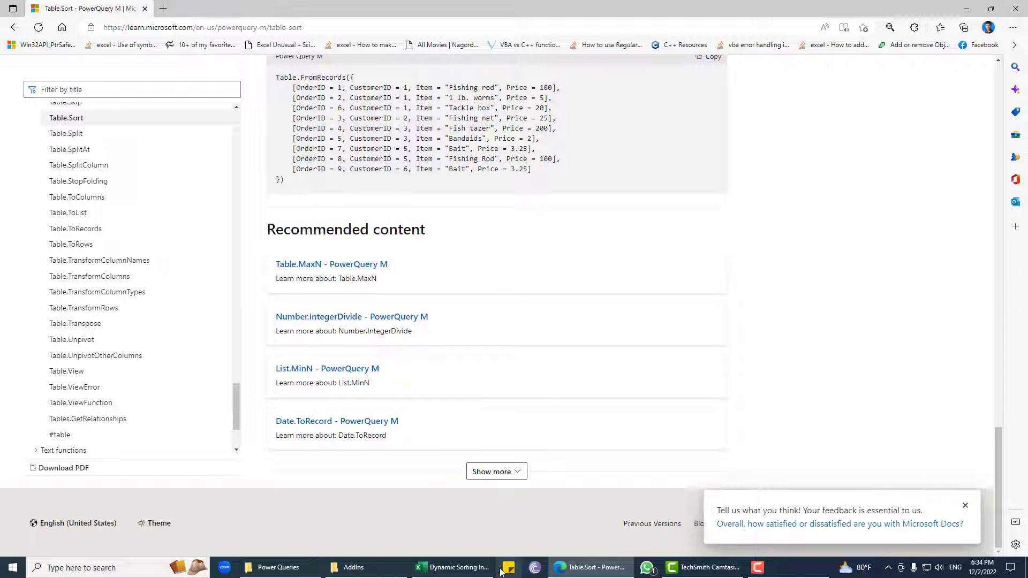
Compare the Table.Sort syntax and About text with InputTable's sort formula, ending back in Power Query Editor.
click(452, 568)
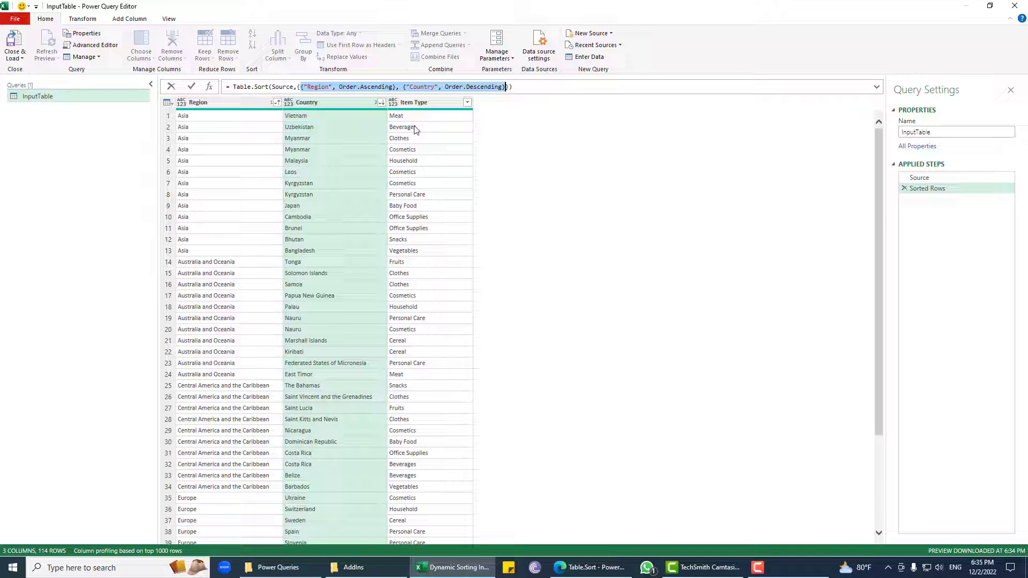
click(592, 568)
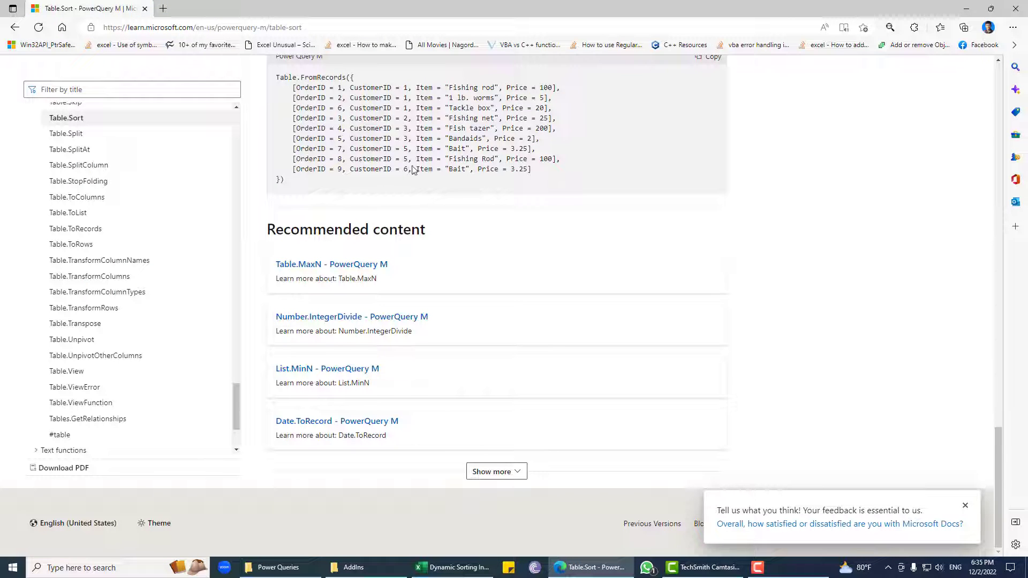
scroll(459, 195, up, 9)
scroll(459, 195, down, 4)
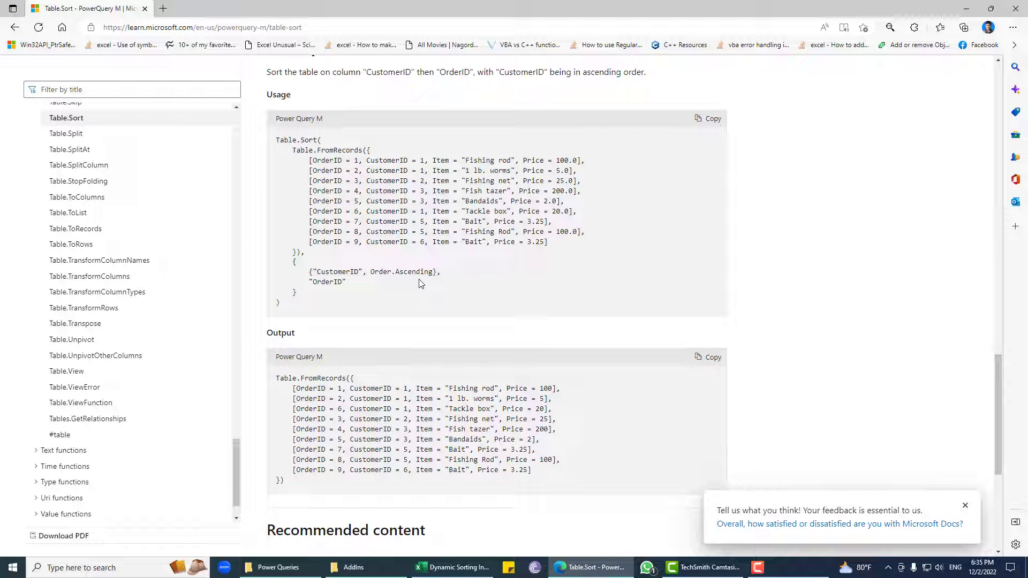
click(453, 568)
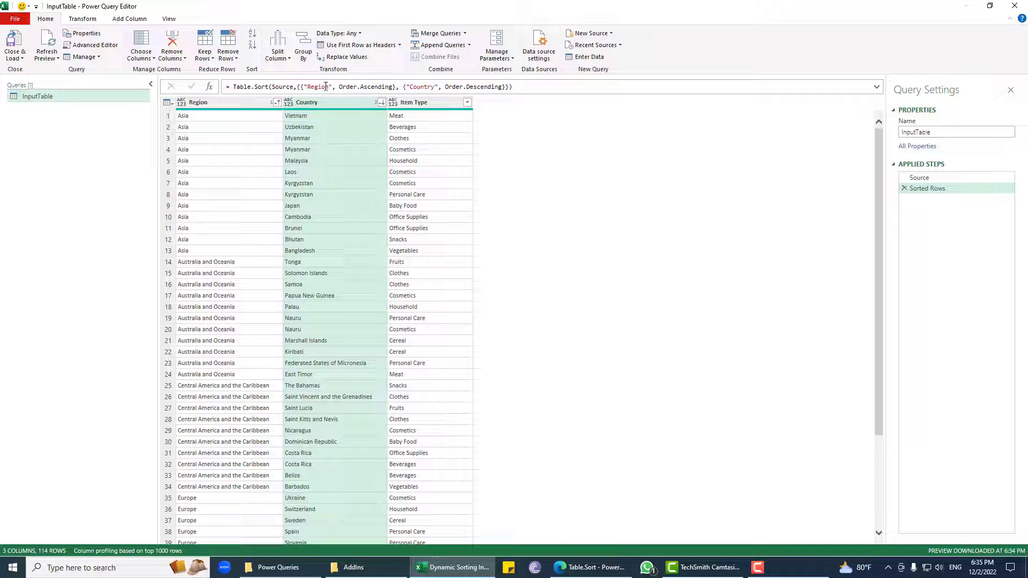
click(592, 568)
scroll(508, 272, up, 3)
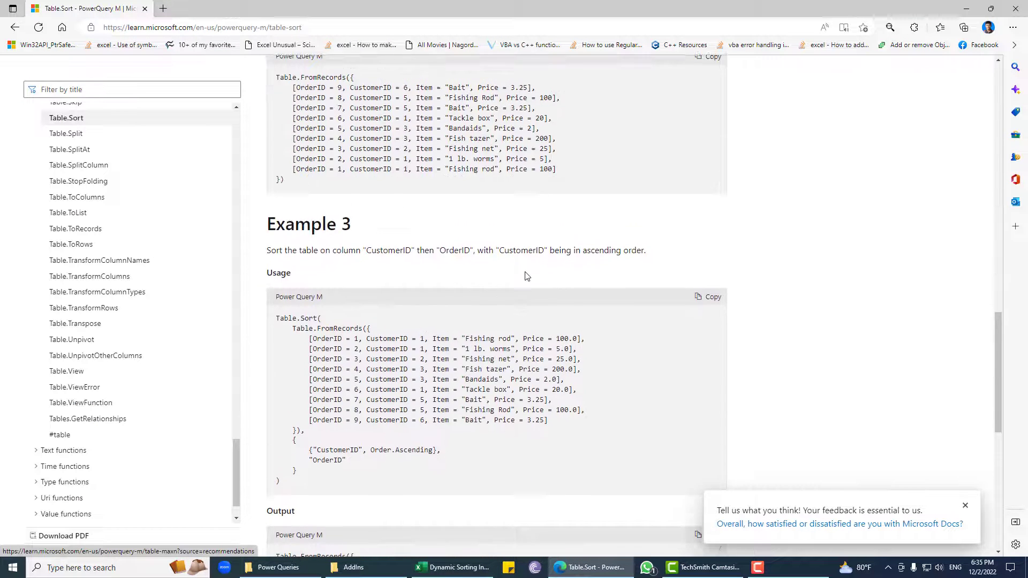
scroll(508, 272, up, 15)
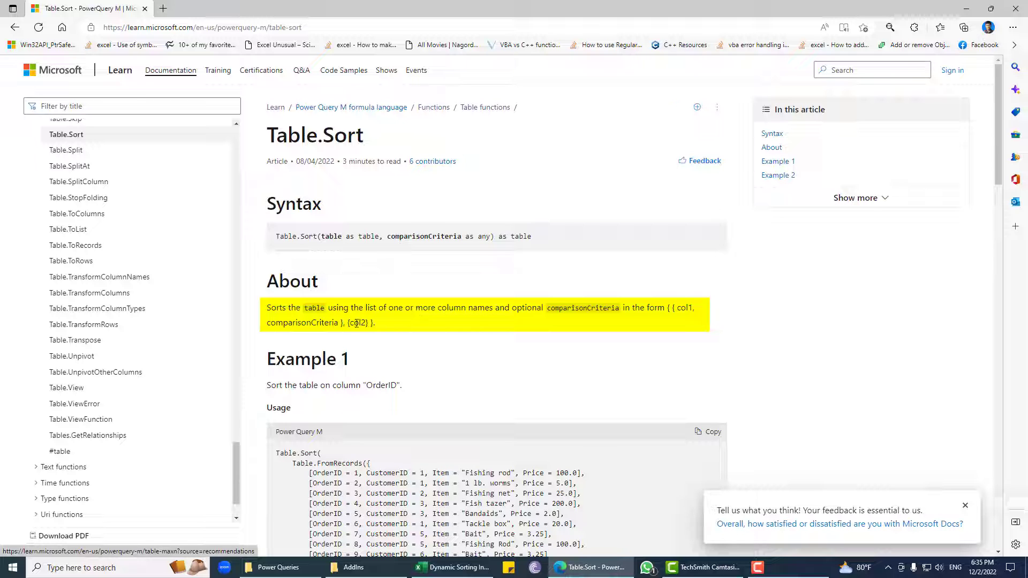
click(484, 568)
Strip the Region and Country sort criteria in the formula bar down to a single Region key.
drag(506, 87, 300, 86)
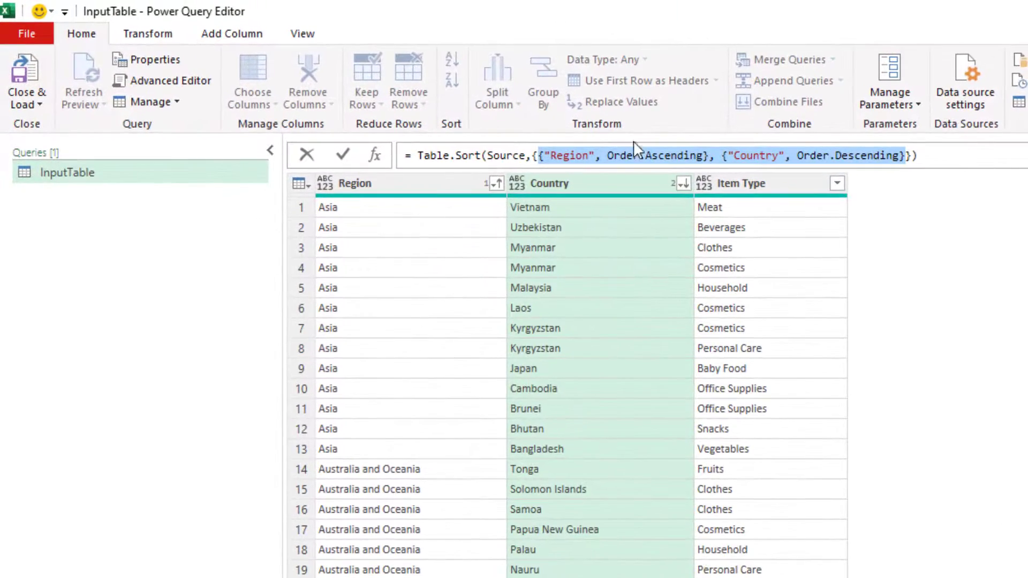
key(Right)
key(ctrl+shift+Left)
key(ctrl+shift+Left)
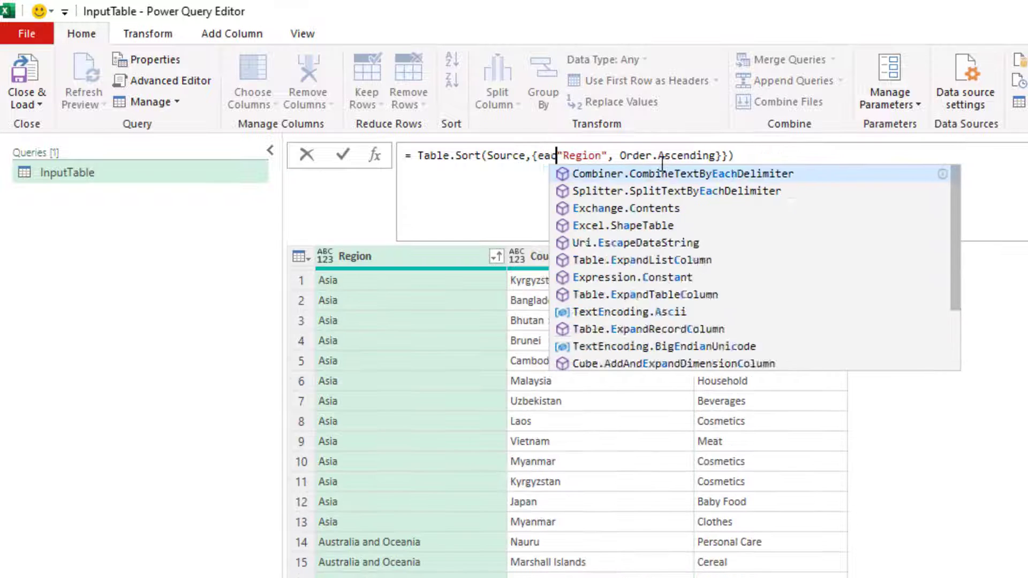
text(h)
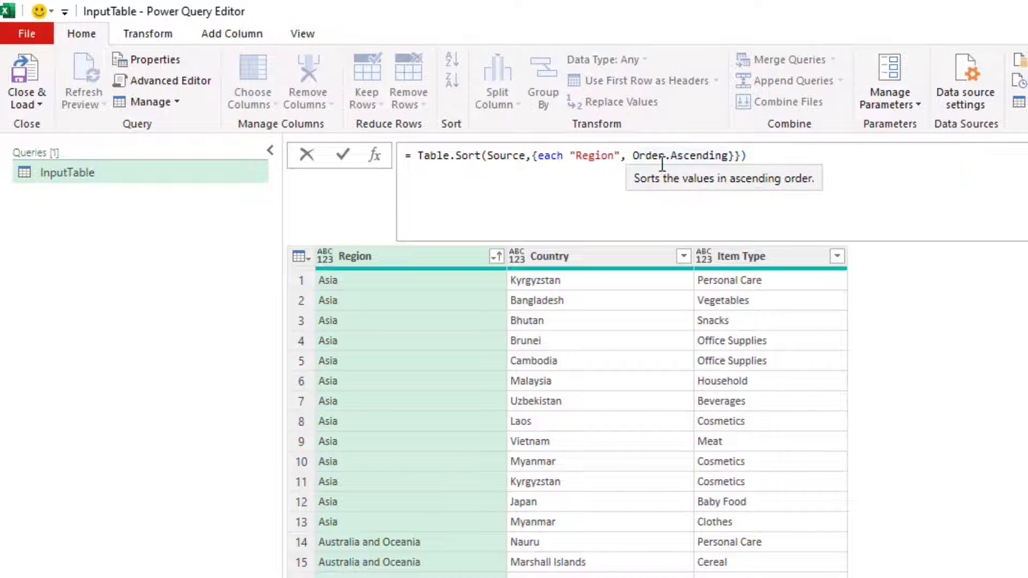
key(Delete)
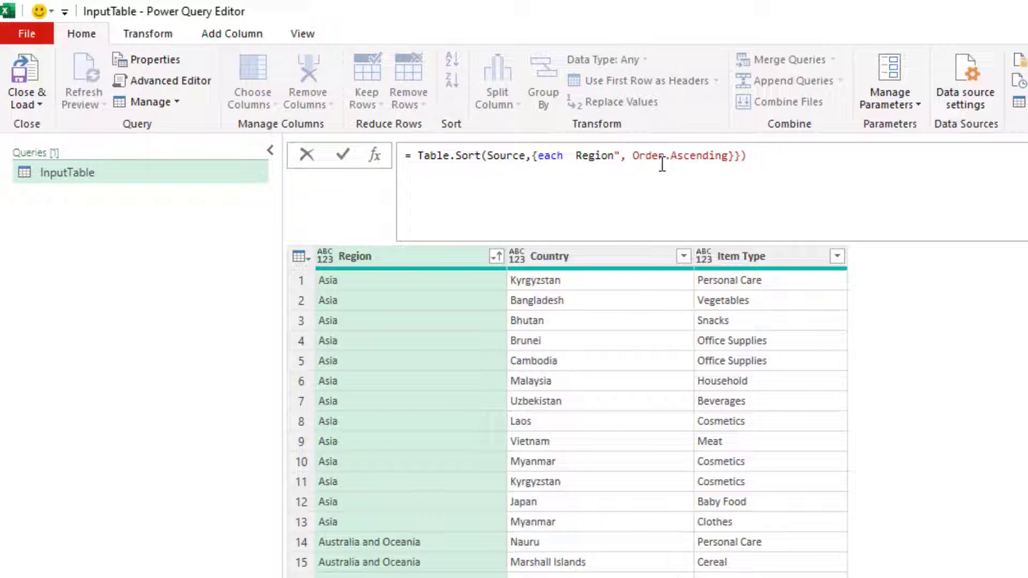
Rewrite the formula as Table.Sort(Source,{each Text.Upper([Region])}) and commit it.
text(Text.Upper)
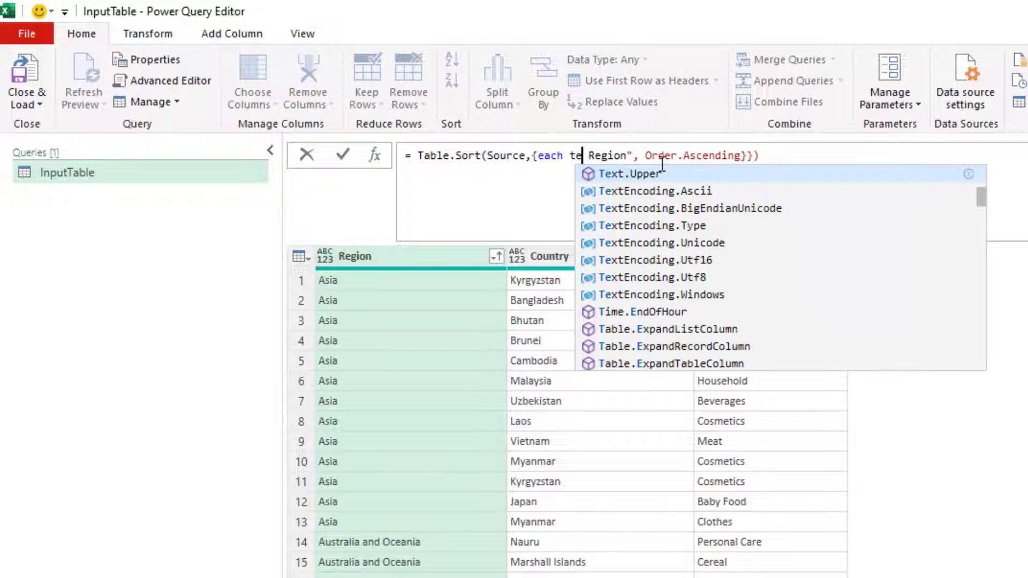
text(())
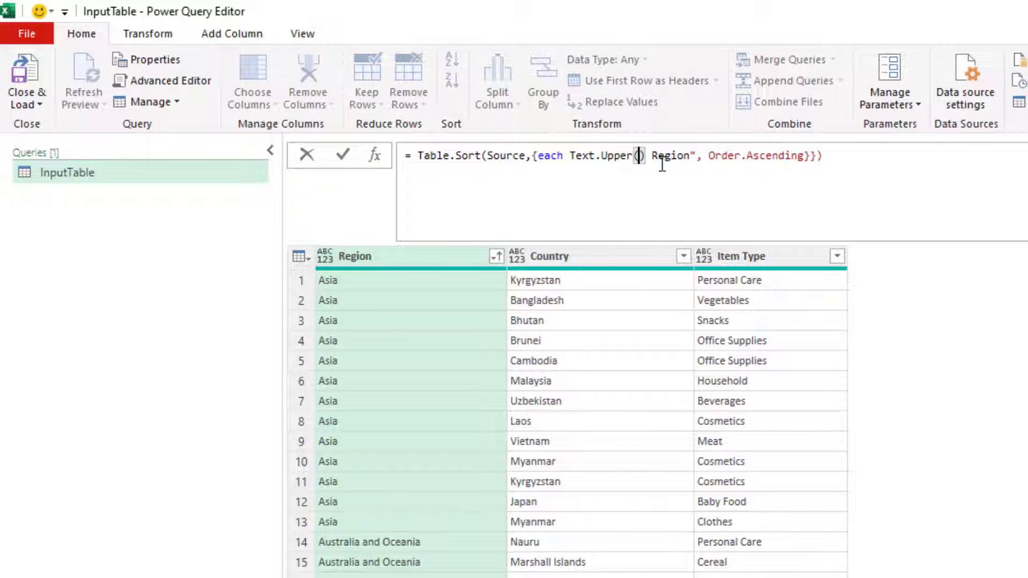
text([)
key(ctrl+Right)
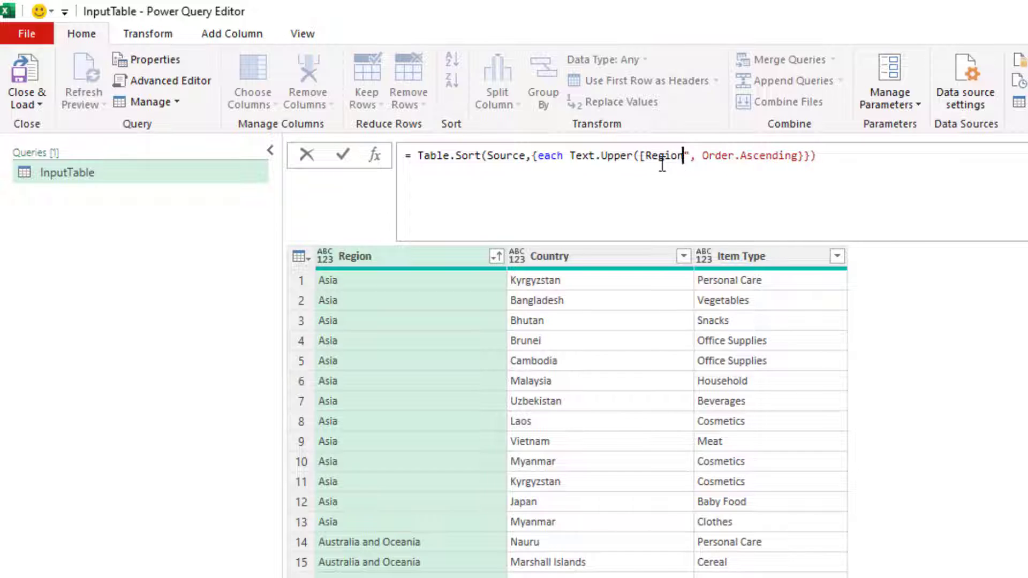
text(]))
key(ctrl+shift+Right)
key(ctrl+shift+Right)
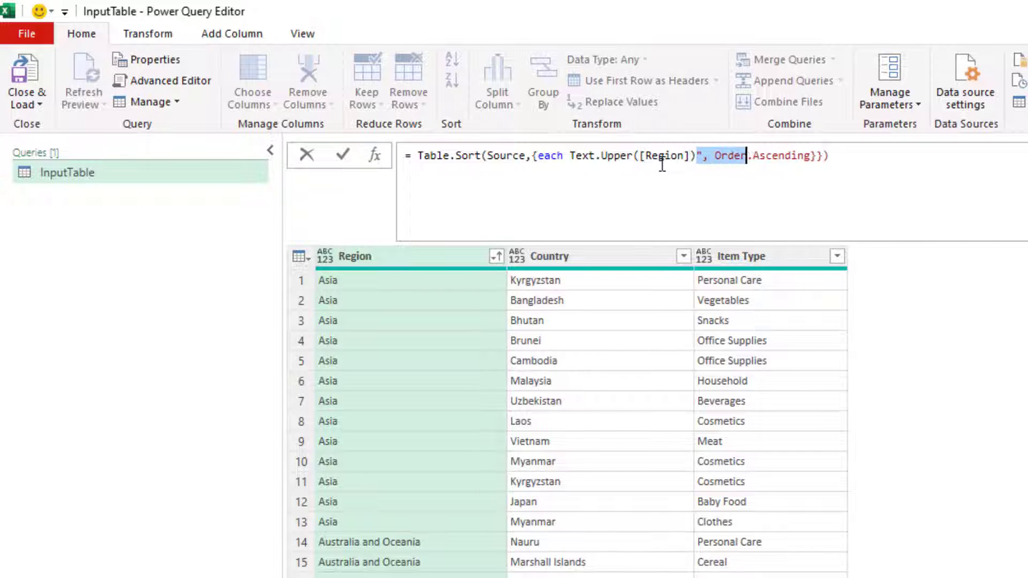
key(shift+End)
text(}))
key(Left)
key(Left)
key(Return)
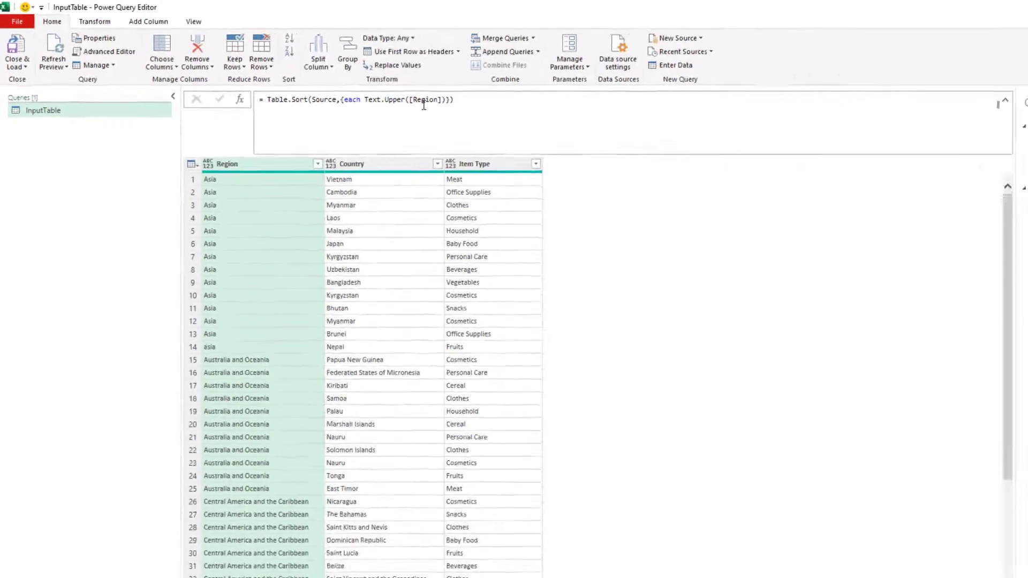
Inspect the row 14 asia value, then change the sort key from Text.Upper to Text.Lower([Region]).
click(197, 305)
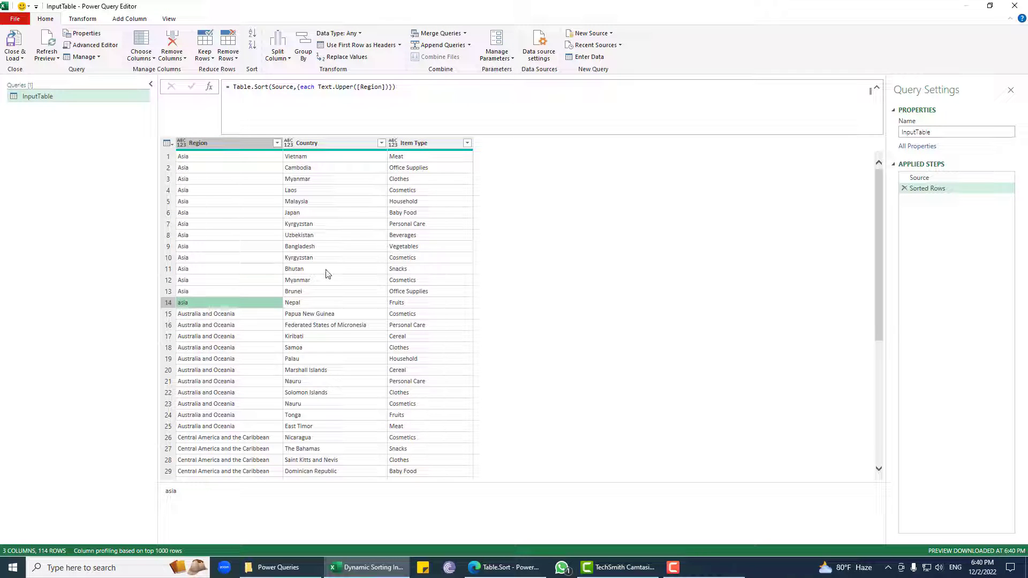
click(350, 86)
double_click(349, 87)
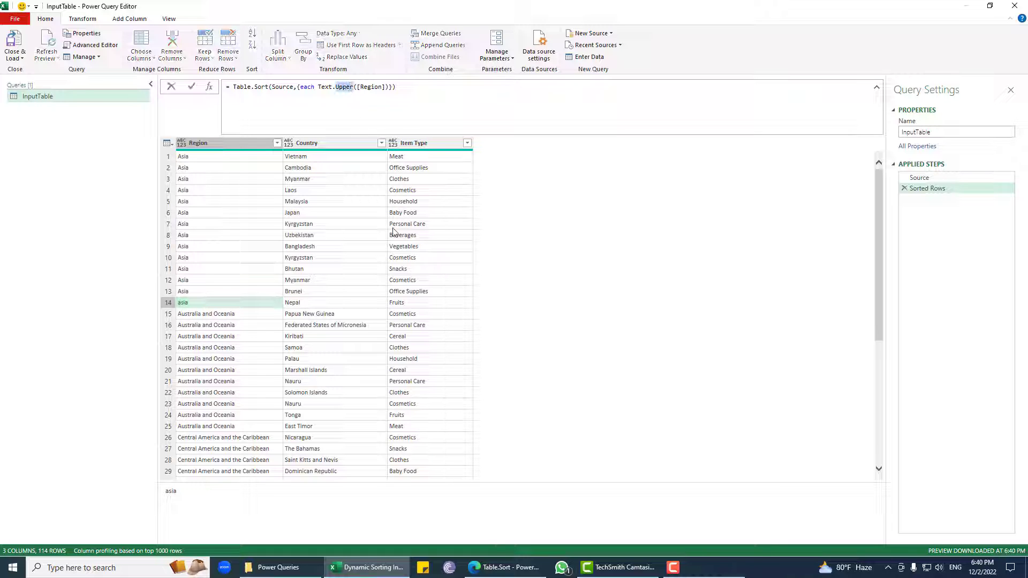
text(lower)
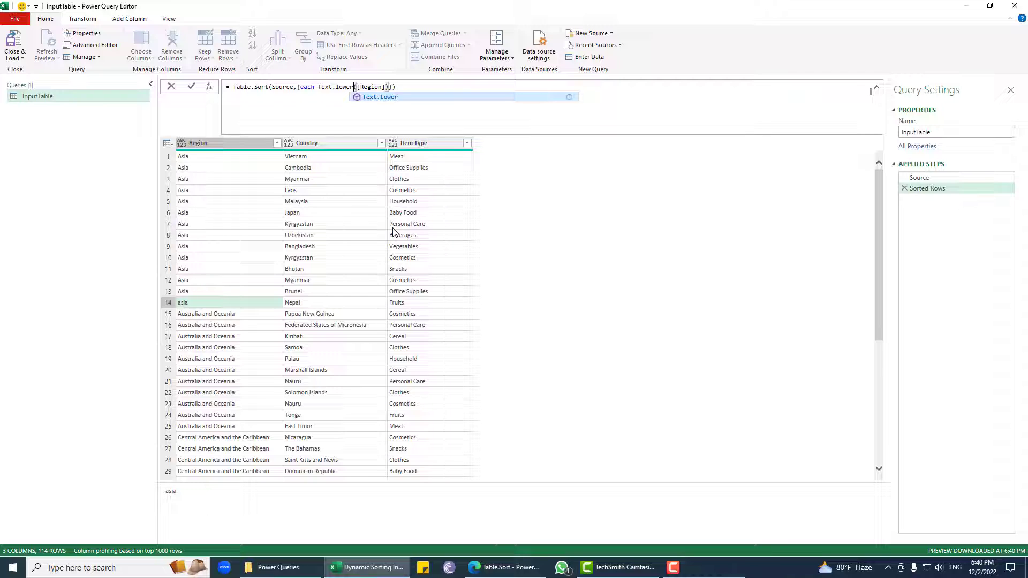
key(BackSpace)
key(BackSpace)
key(BackSpace)
key(BackSpace)
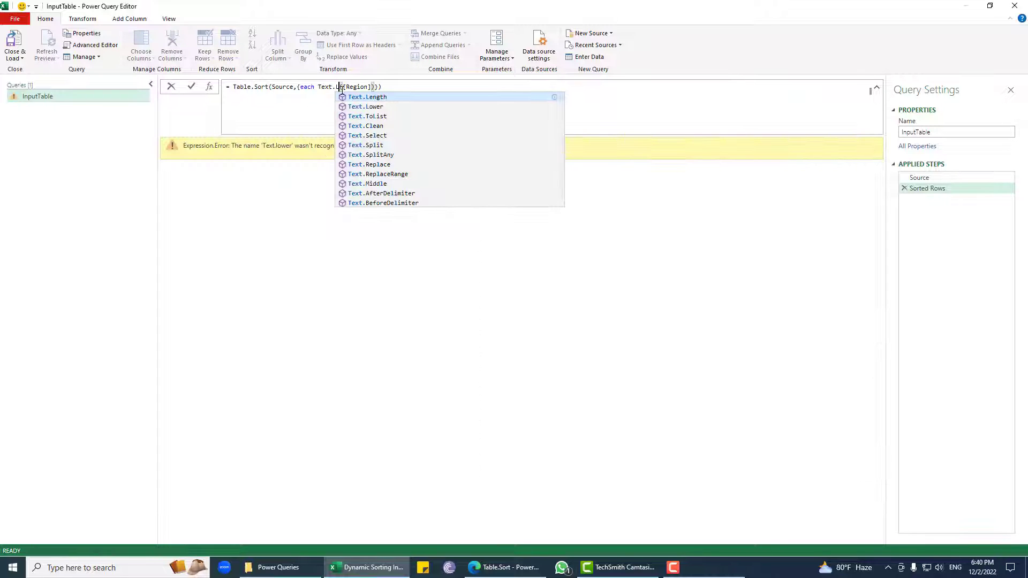
key(Tab)
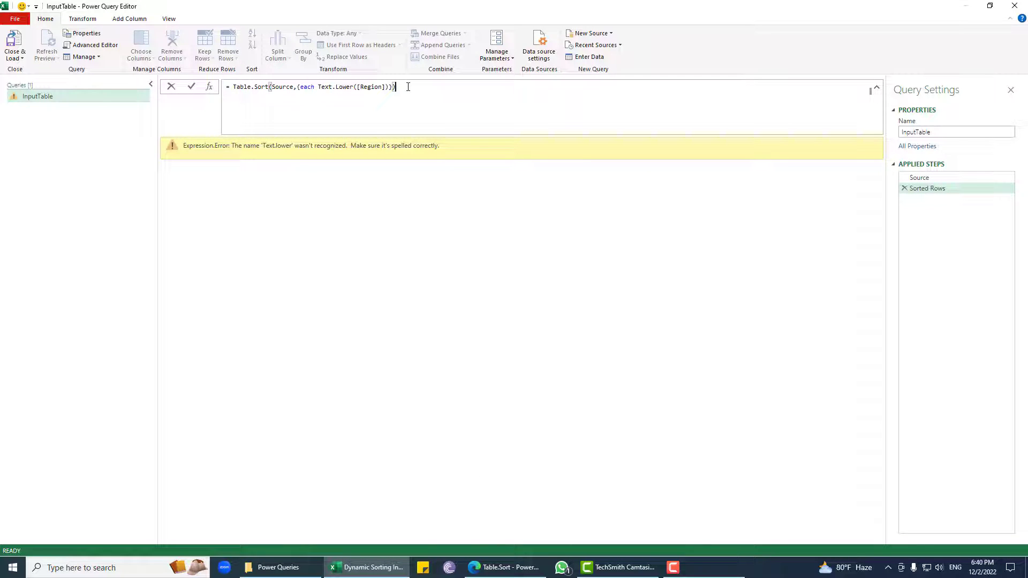
key(Return)
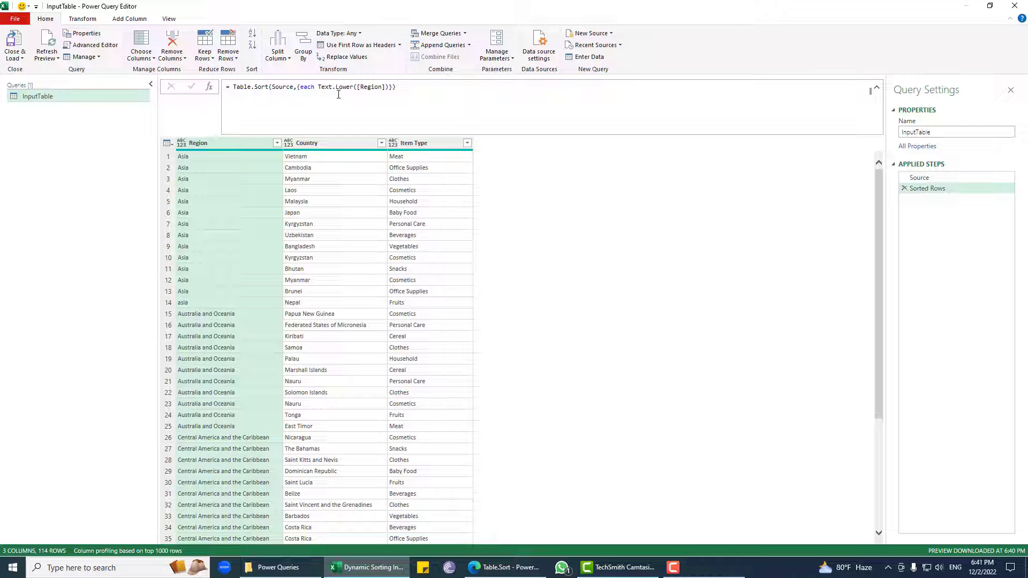
Change the sort key back to Text.Upper([Region]).
double_click(454, 115)
text(uPP)
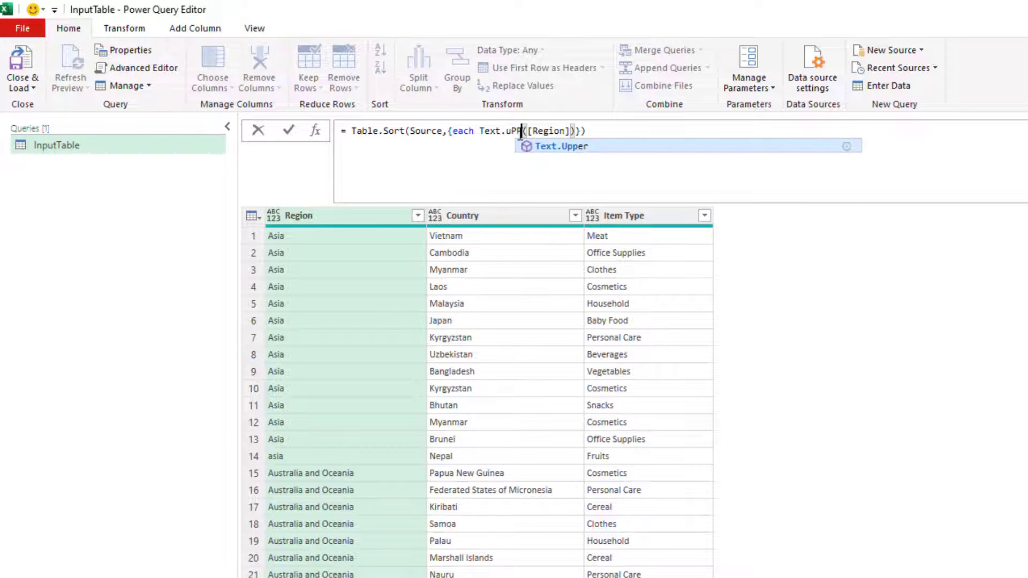
key(Tab)
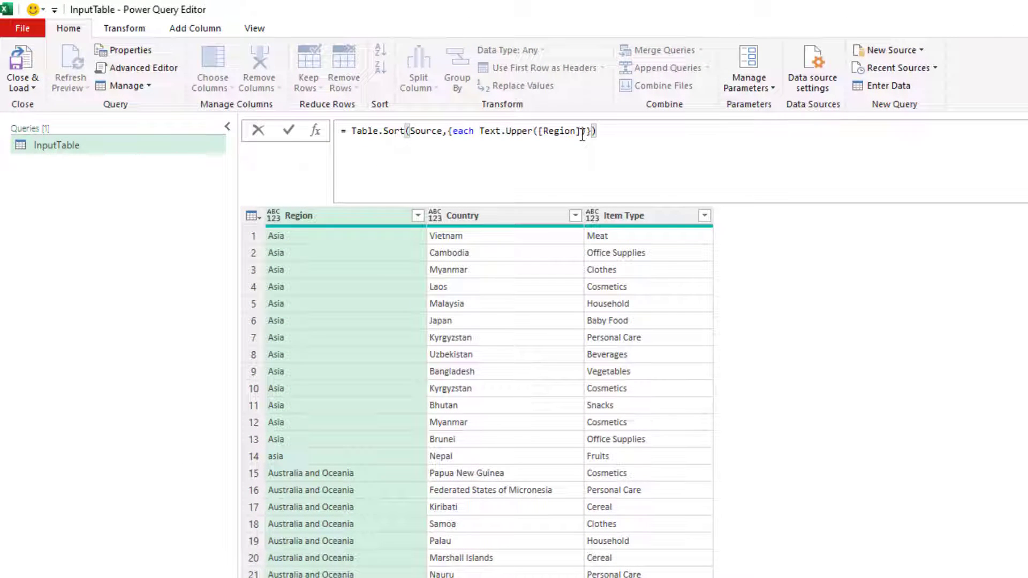
key(Return)
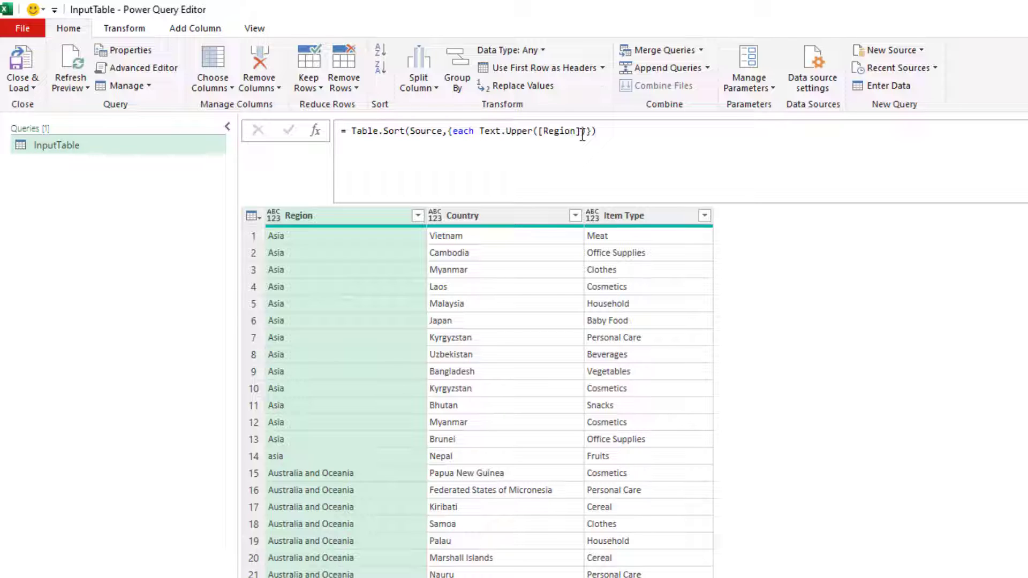
Add a sort order after the key, ending with {each Text.Upper([Region]),Order.Descending}.
click(544, 133)
click(583, 132)
text())
click(539, 133)
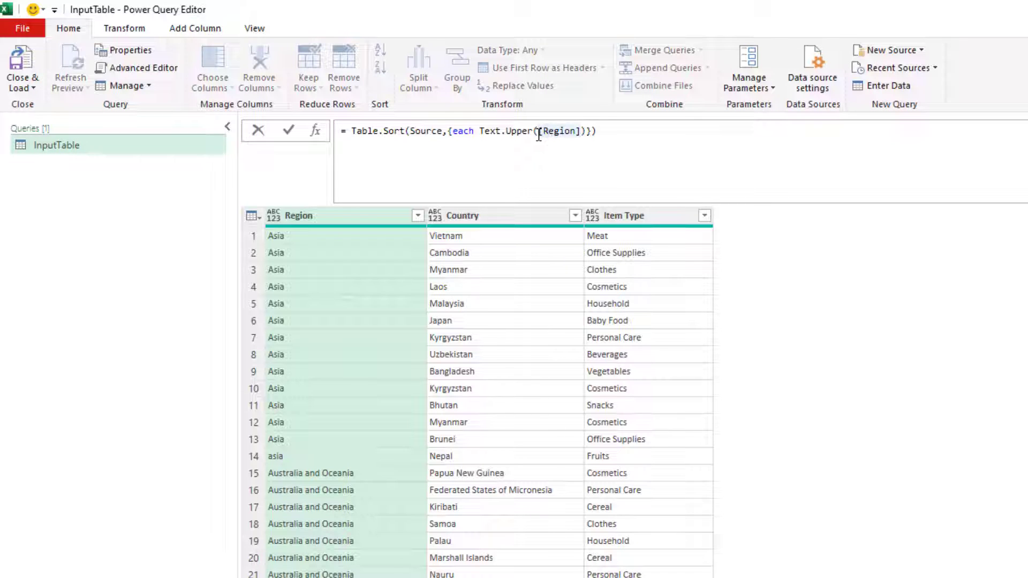
click(586, 132)
text(,Order.Ascending)
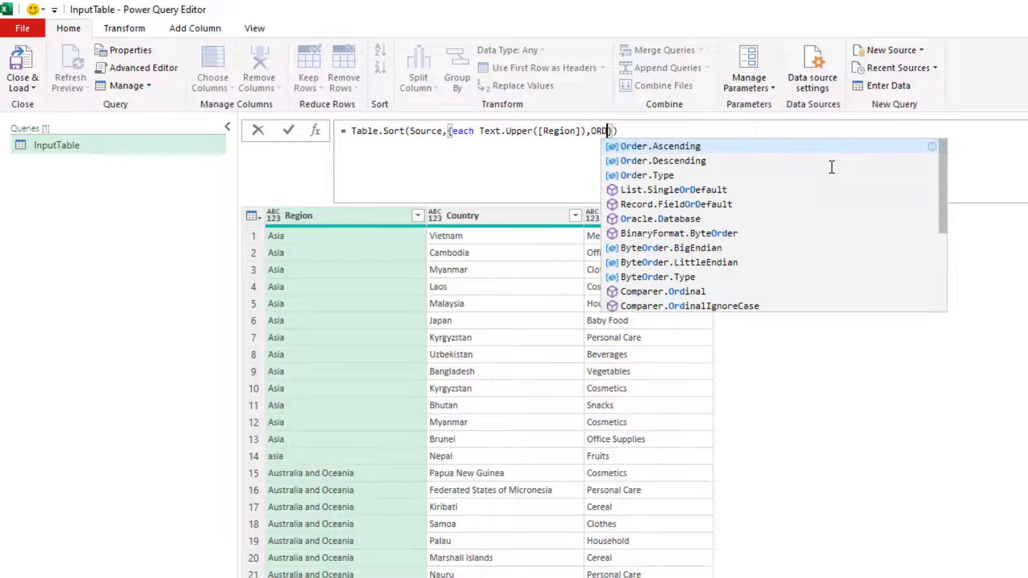
key(Return)
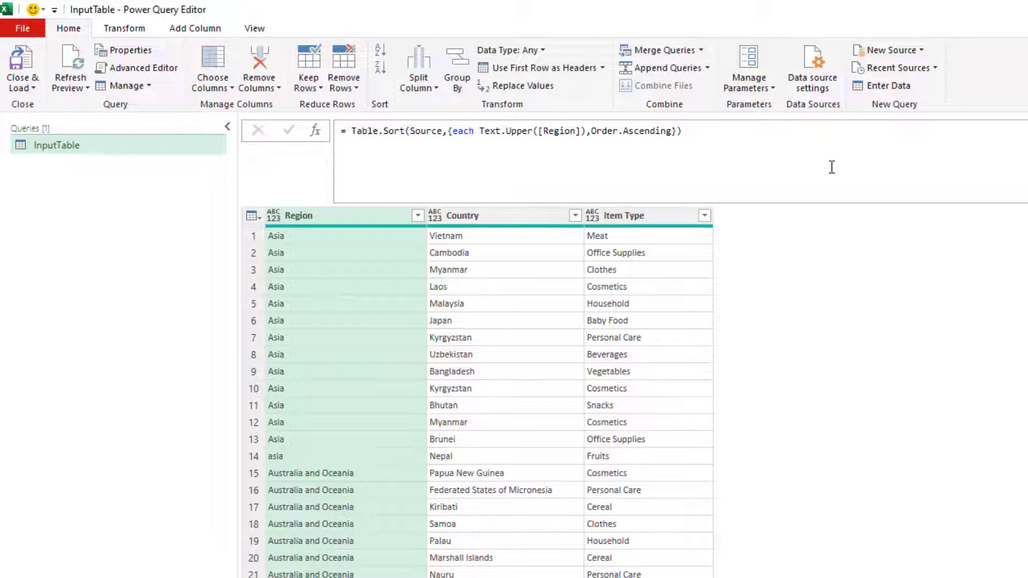
double_click(649, 131)
text(Descending)
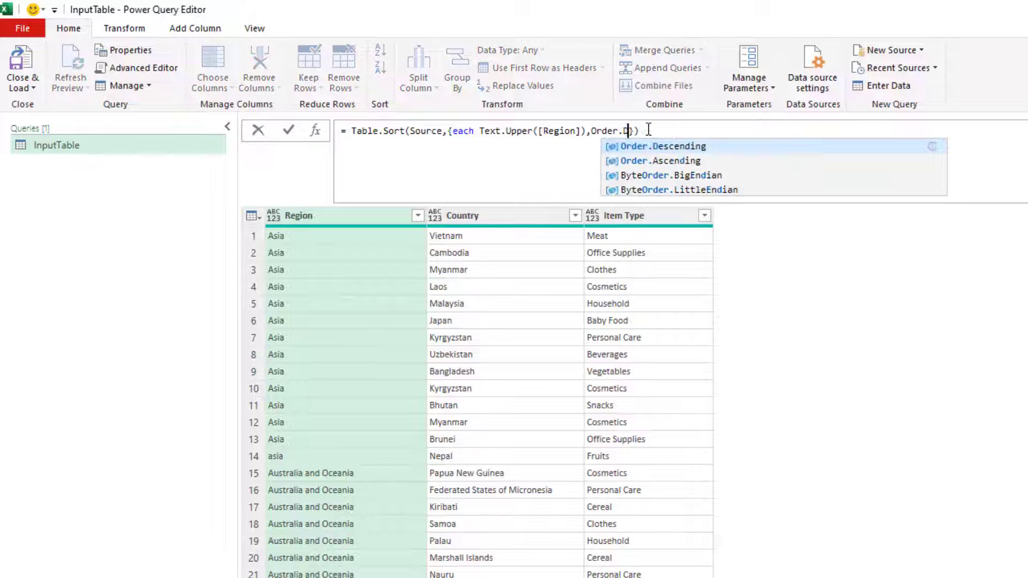
key(Return)
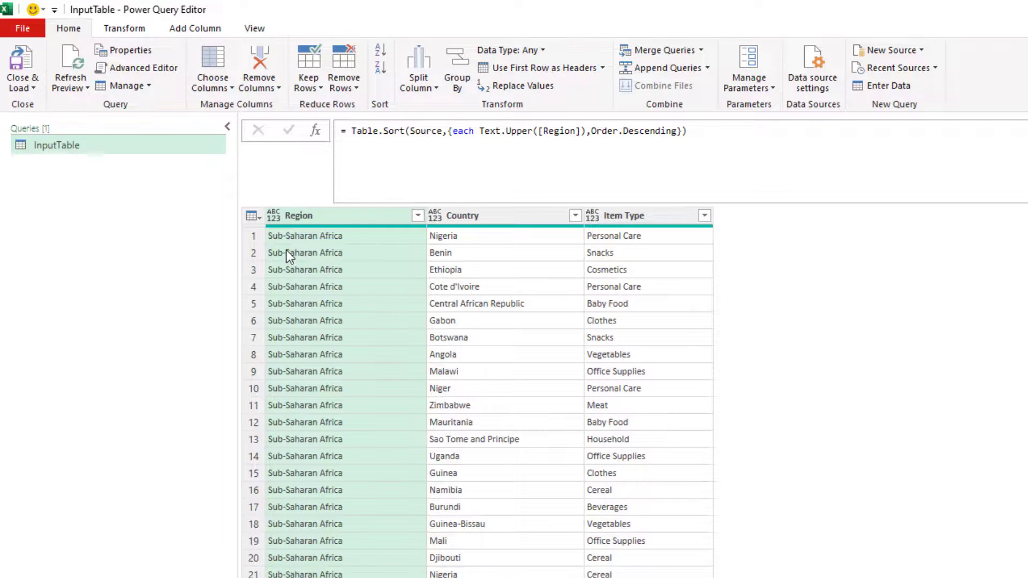
scroll(565, 567, down, 5)
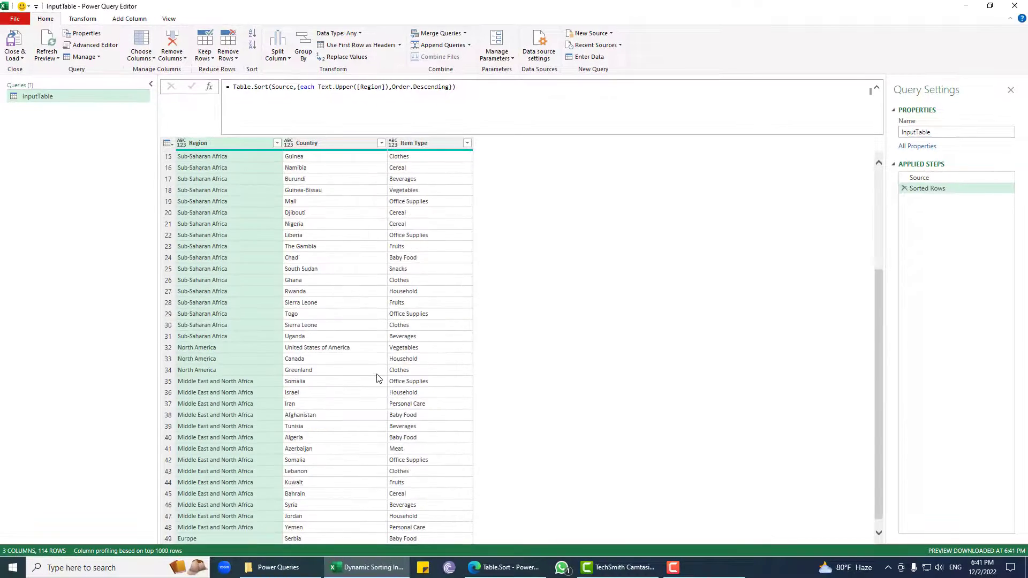
scroll(377, 378, down, 20)
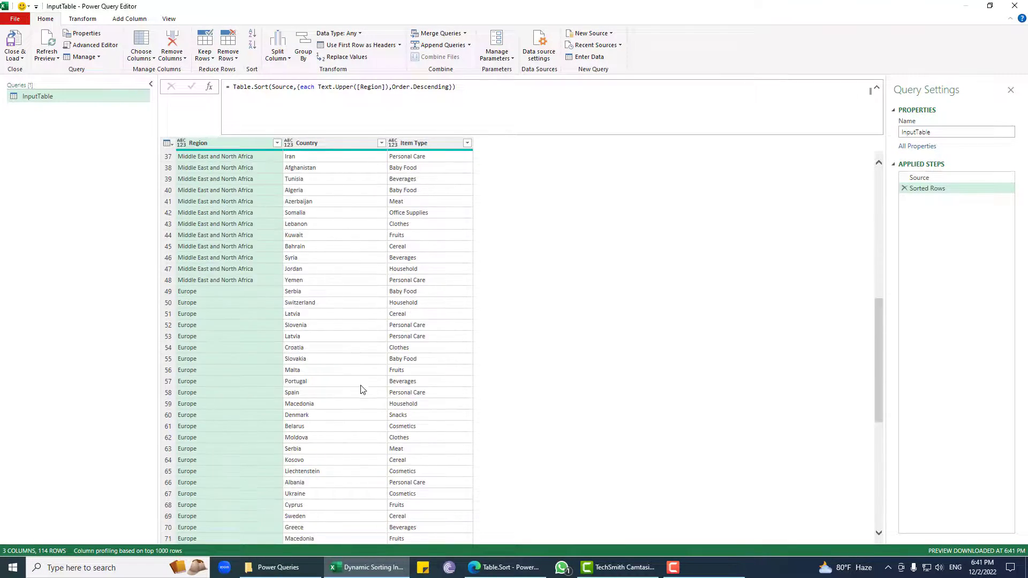
scroll(326, 424, down, 2)
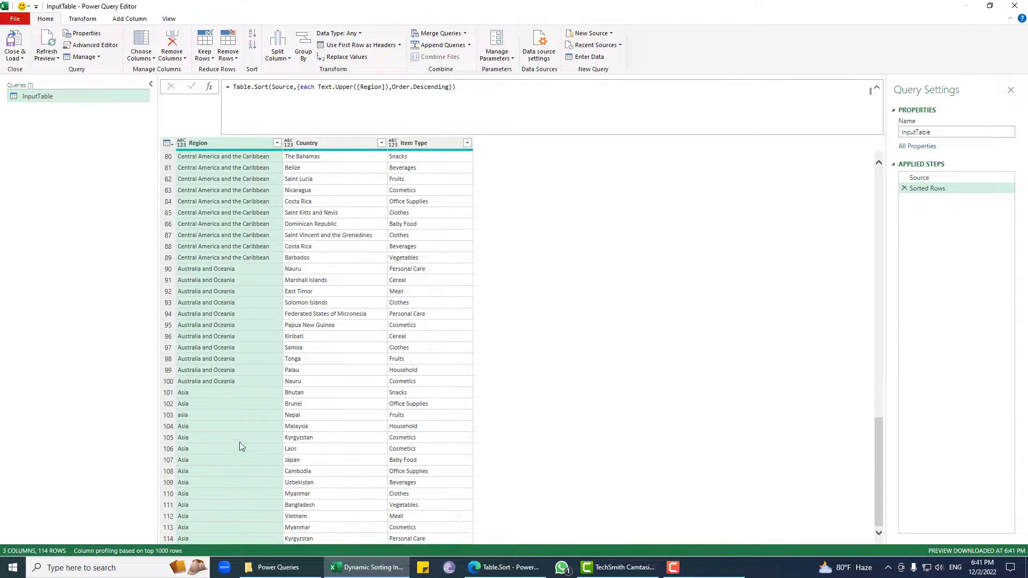
scroll(233, 429, up, 19)
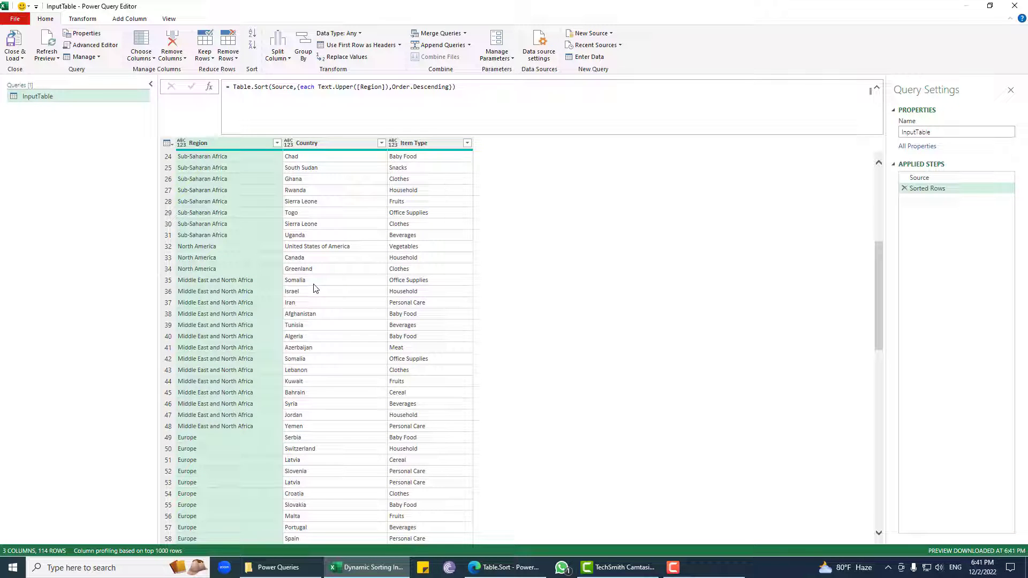
double_click(429, 87)
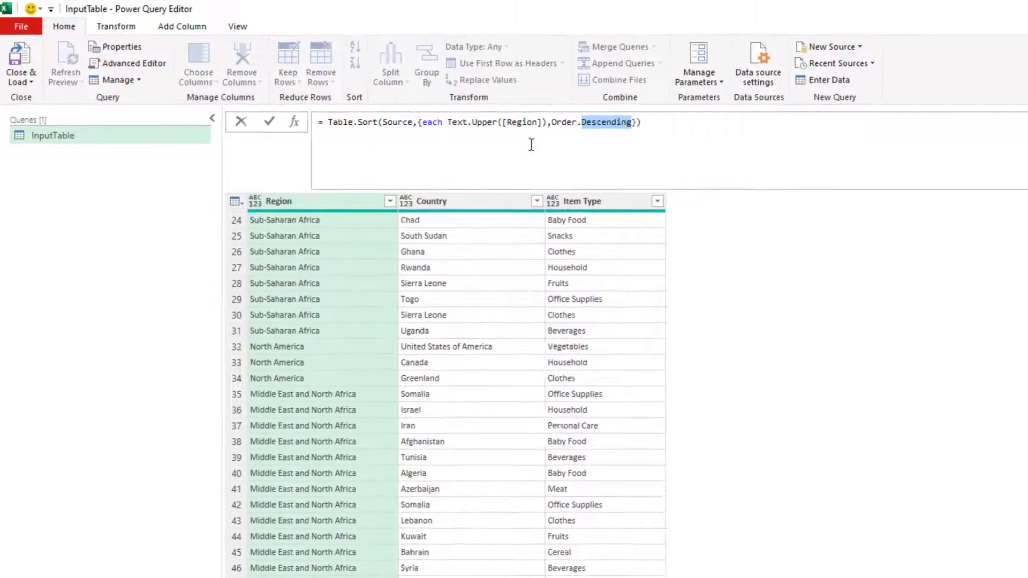
click(518, 128)
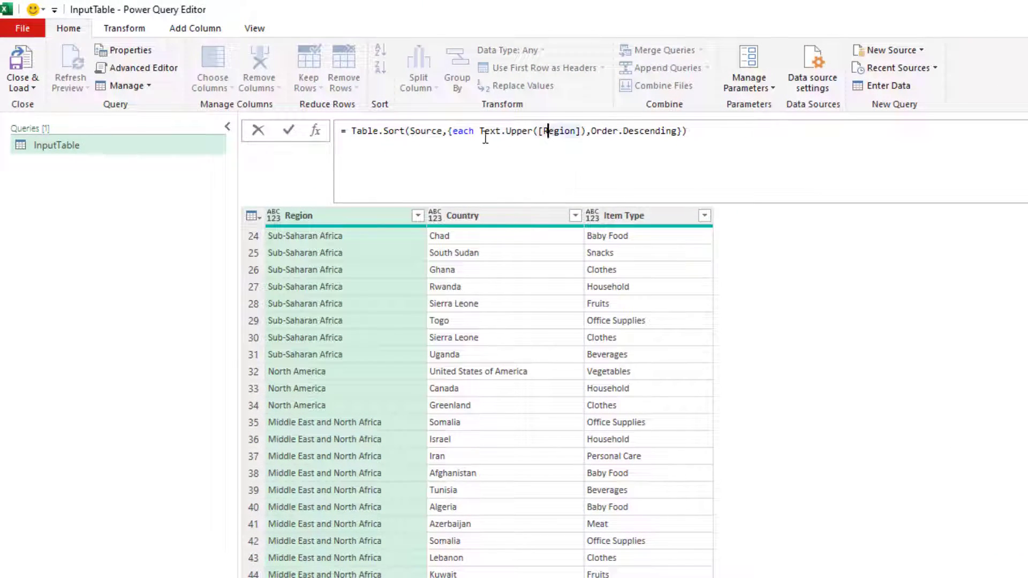
click(509, 130)
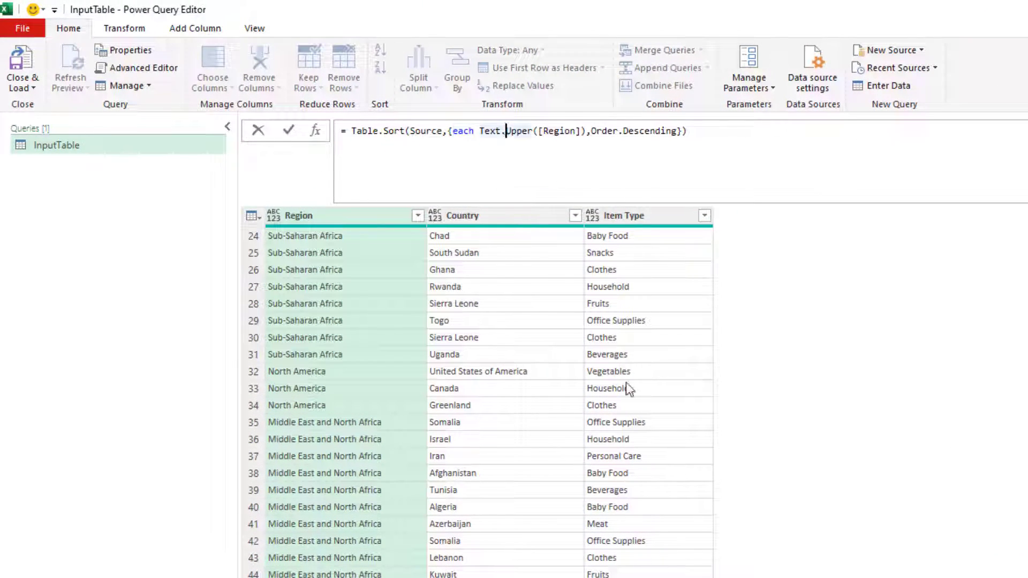
key(alt+Tab)
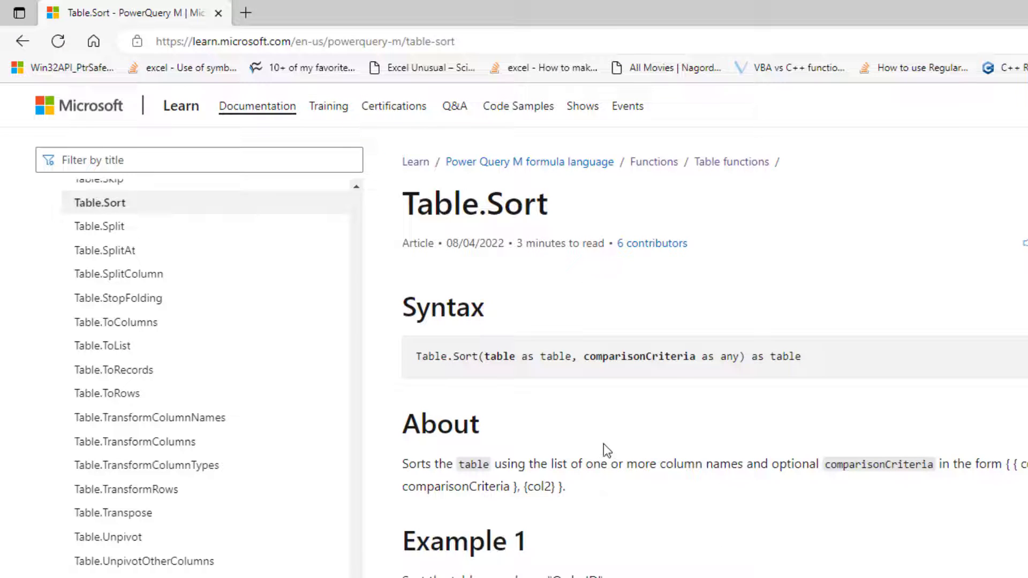
scroll(633, 353, down, 5)
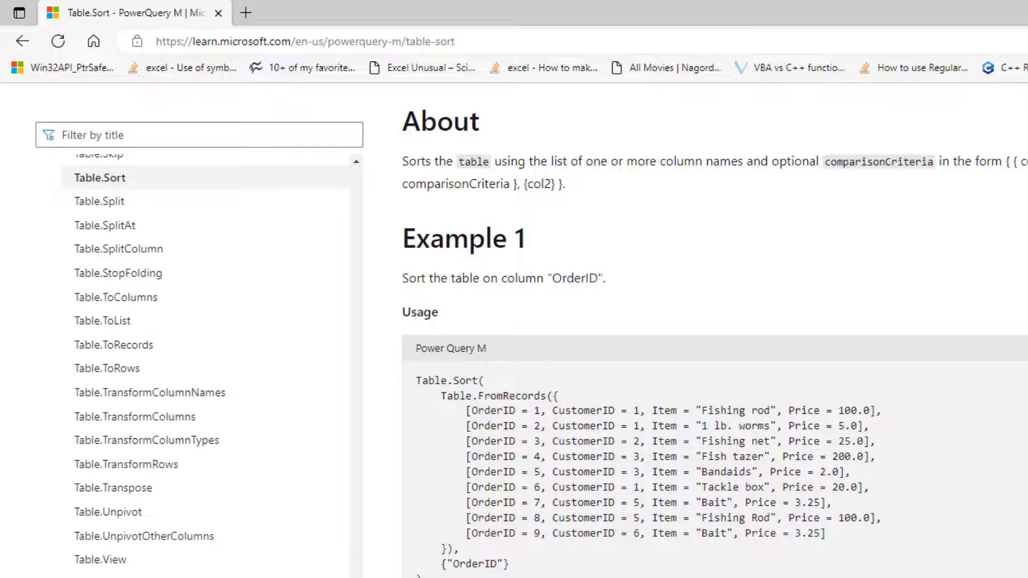
key(alt+Tab)
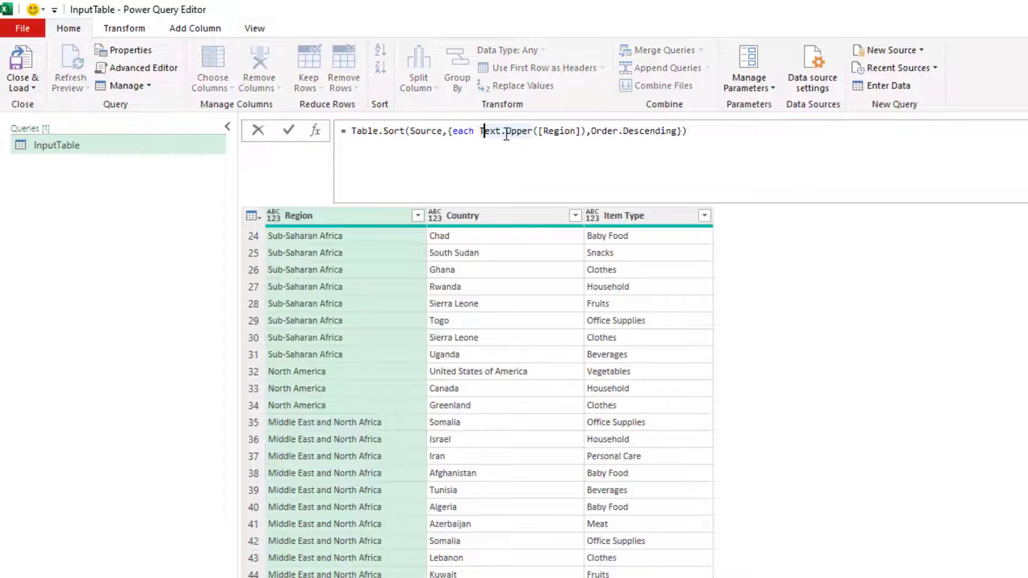
mouse_move(506, 135)
click(342, 244)
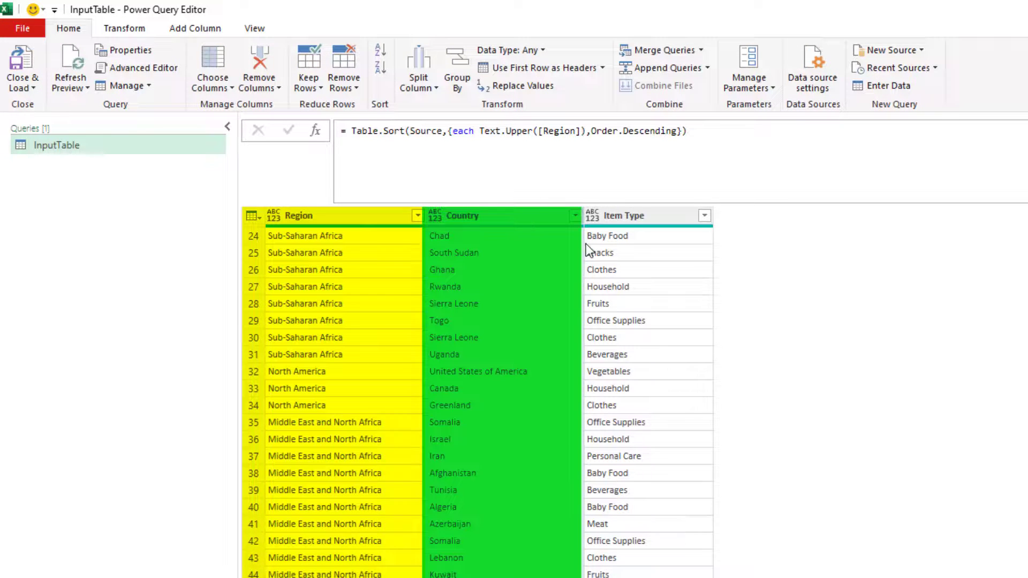
click(448, 132)
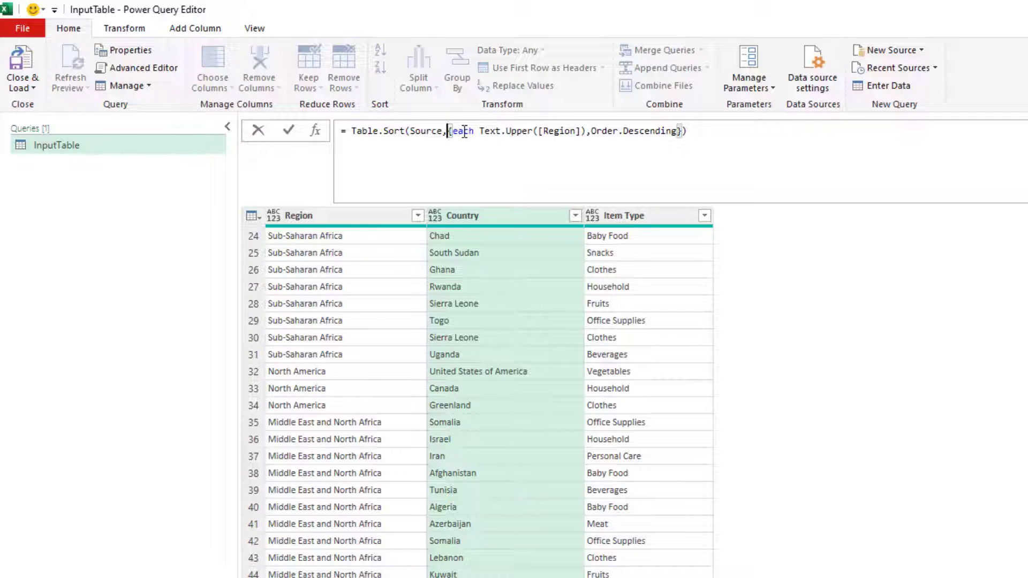
Wrap the Region key in braces and begin a second key with each Text.Upper.
text({)
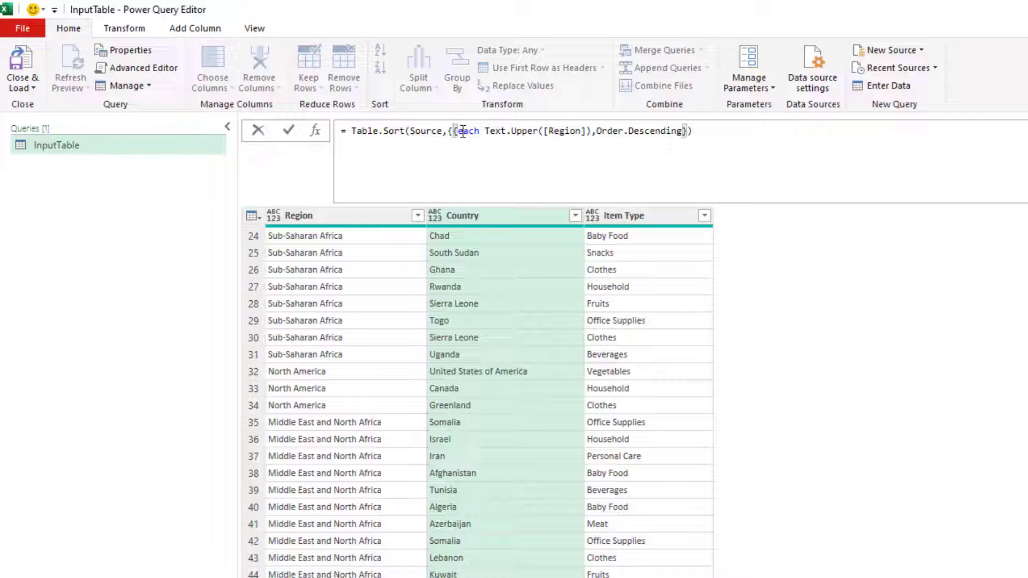
click(687, 132)
text(,{)
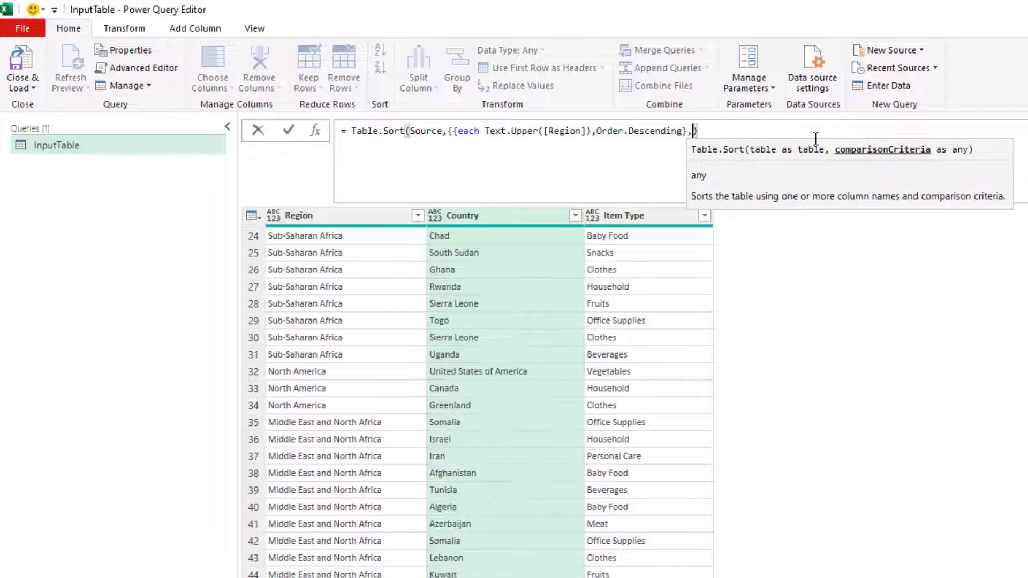
text(}})
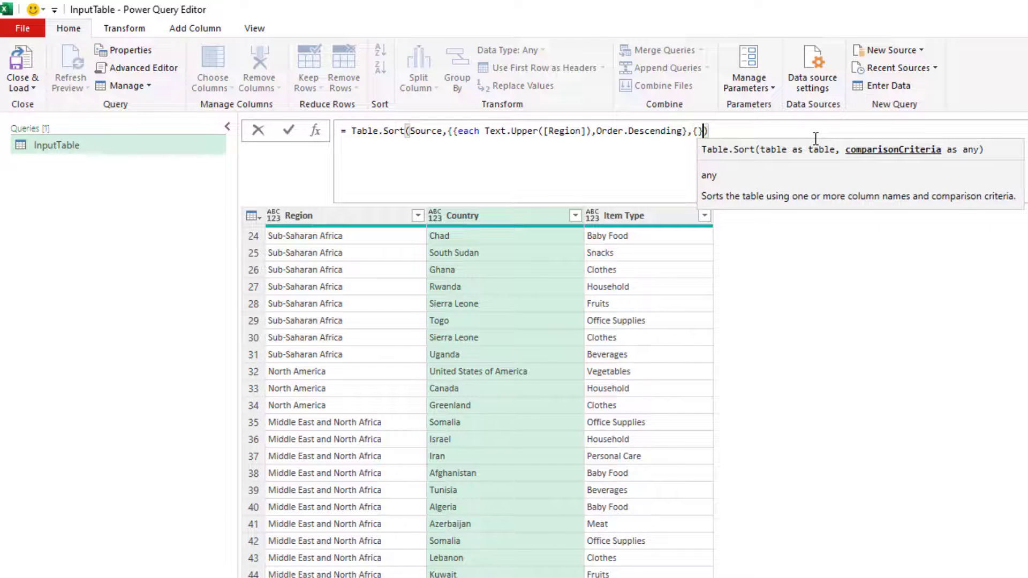
key(Left)
key(Left)
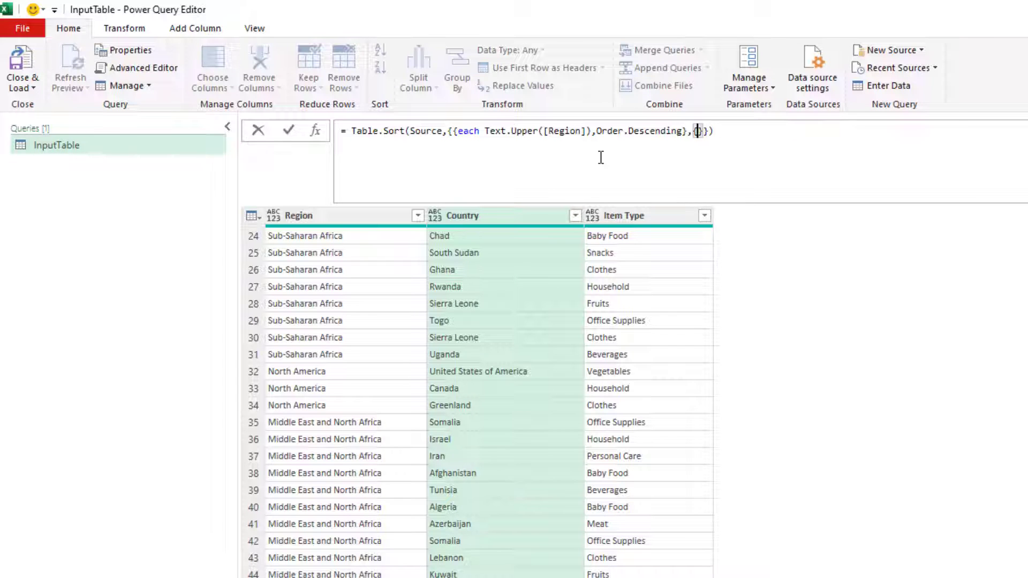
text(EACH)
key(BackSpace)
key(BackSpace)
key(BackSpace)
key(BackSpace)
text(each )
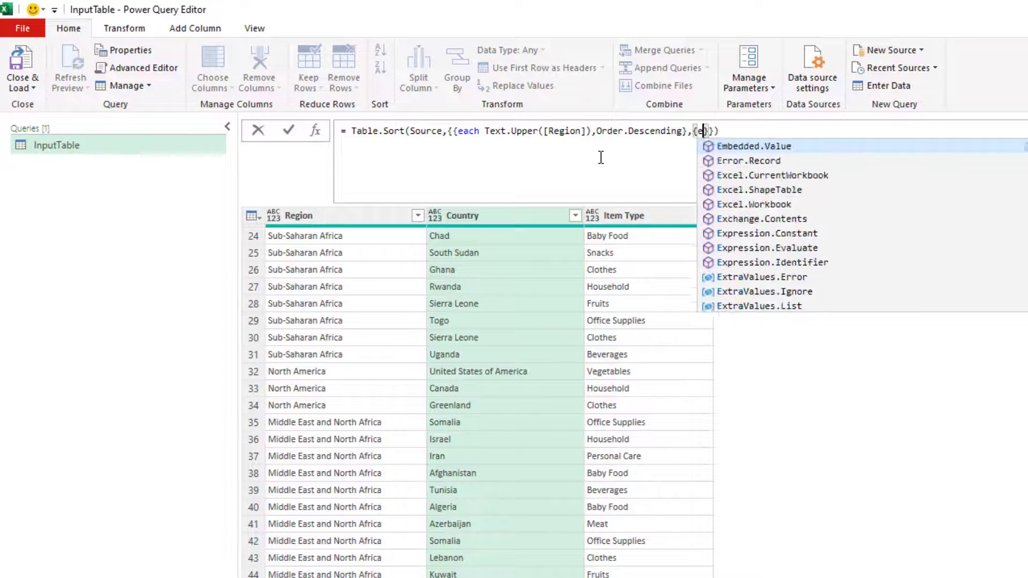
text(Text.Upper)
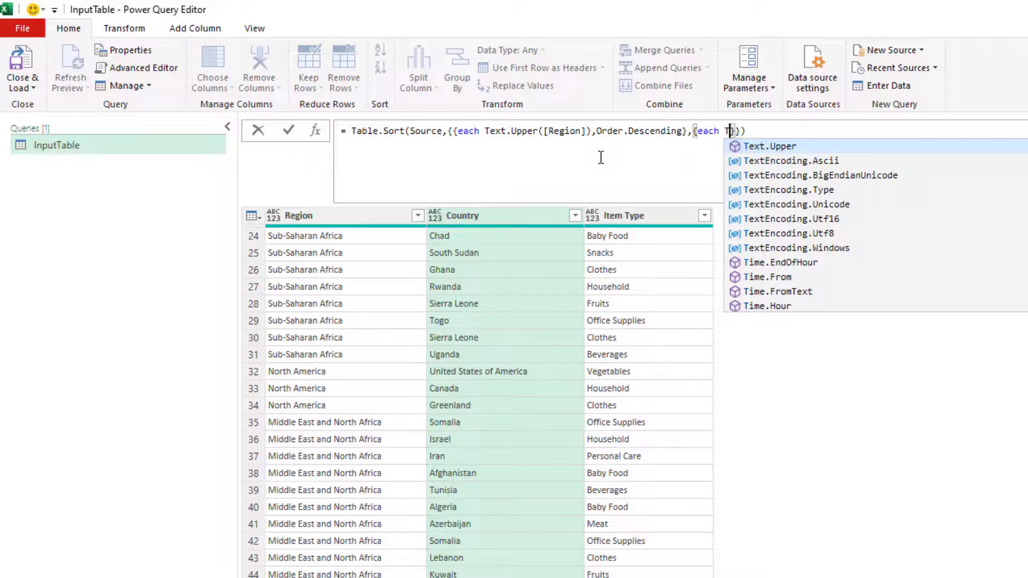
key(Tab)
Complete the second key as Text.Upper([Country]),Order.Ascending and commit the two-key sort.
text(()
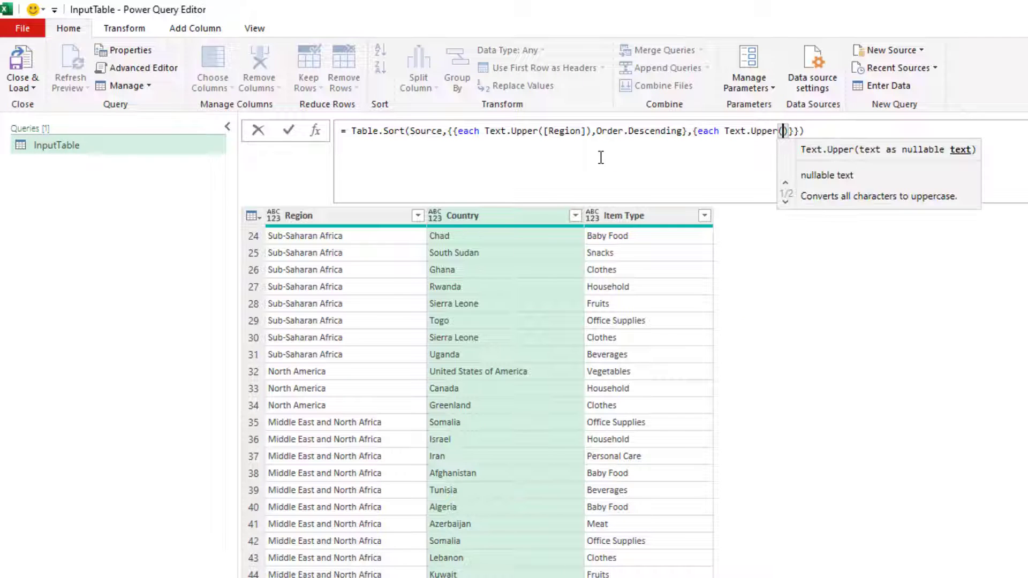
text([)
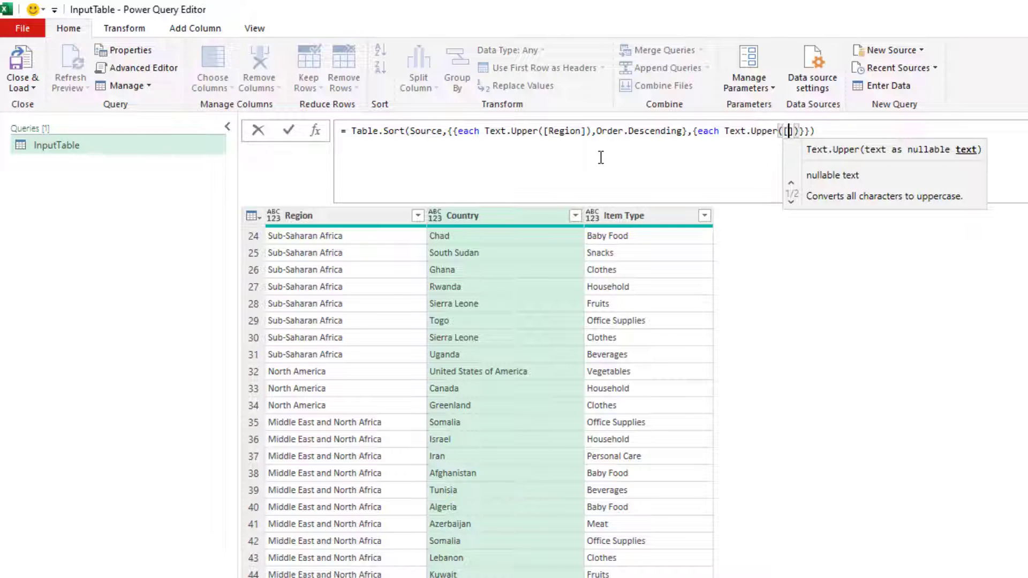
text(Country)
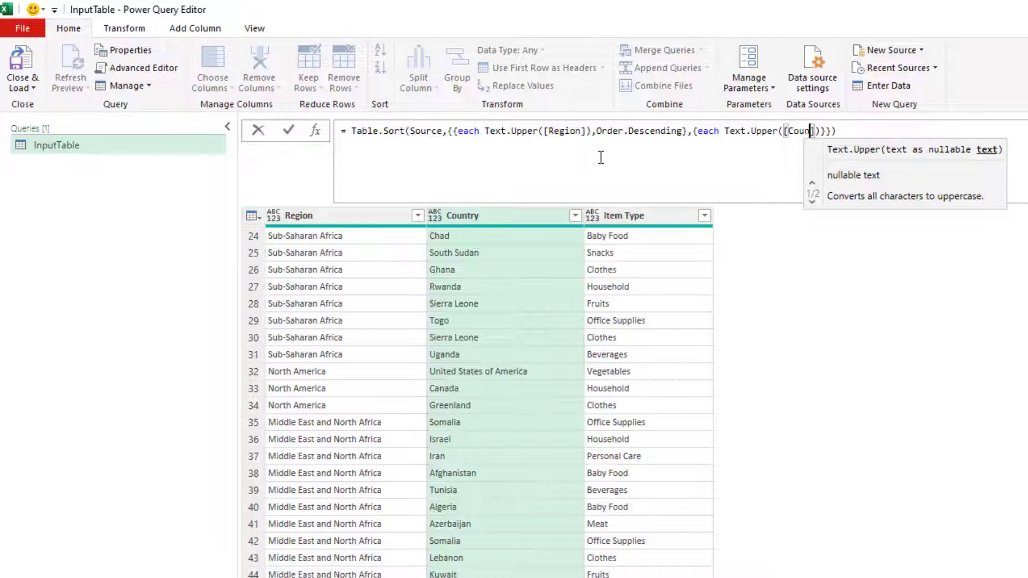
text(])
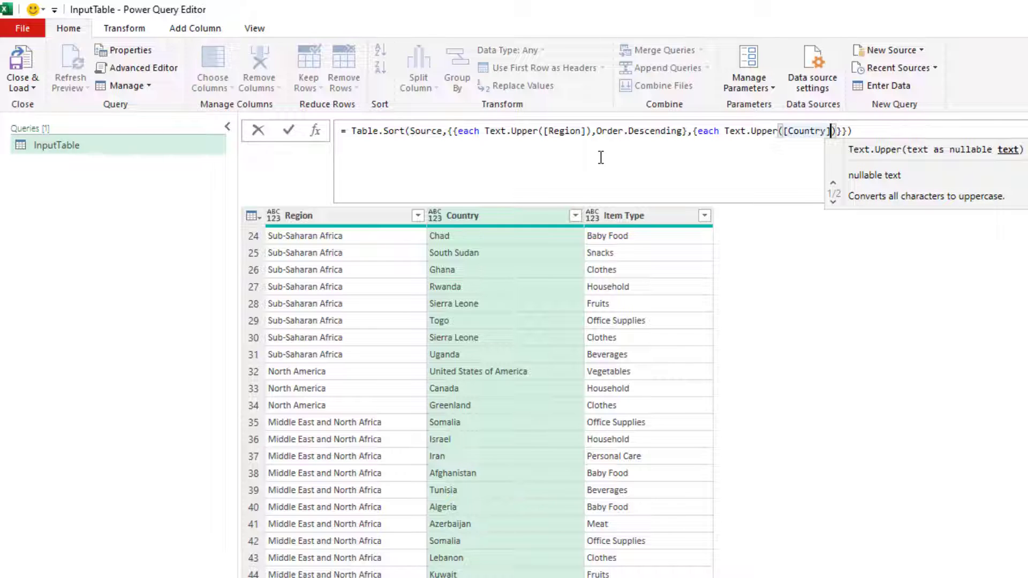
text(),)
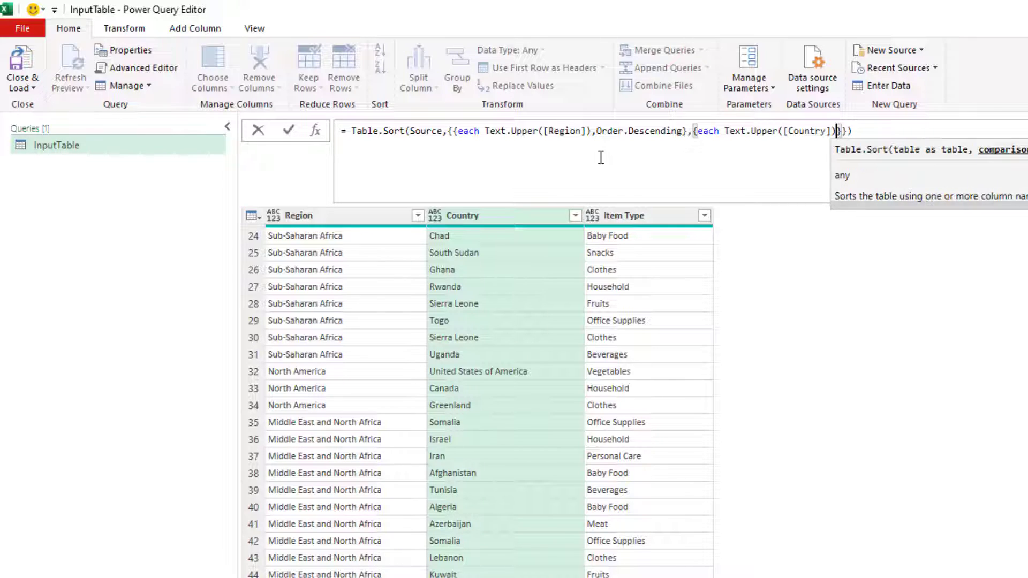
text(Order.Descending)
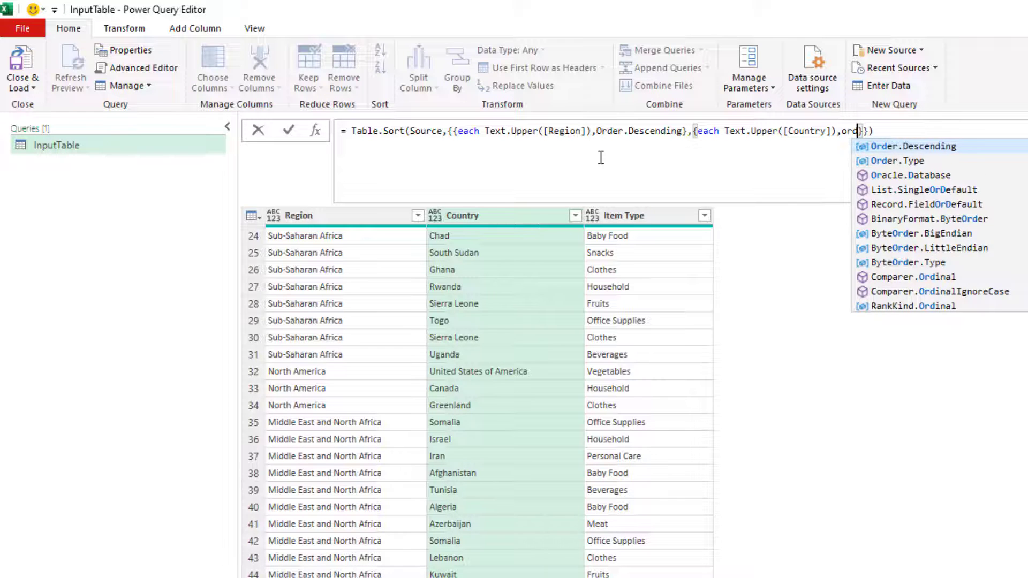
key(BackSpace)
key(BackSpace)
key(BackSpace)
key(BackSpace)
key(BackSpace)
key(BackSpace)
key(BackSpace)
key(BackSpace)
key(BackSpace)
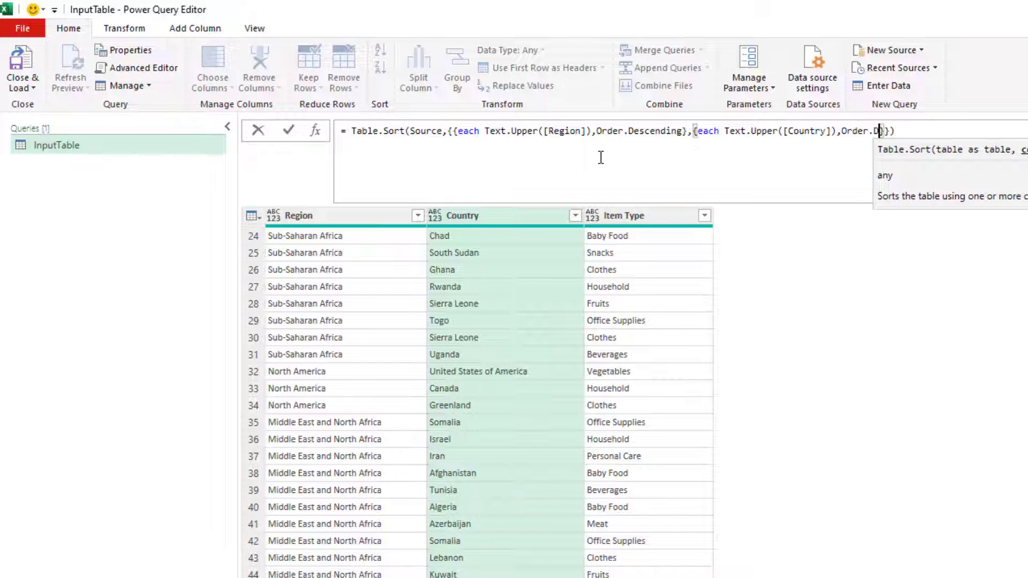
text(as)
key(Tab)
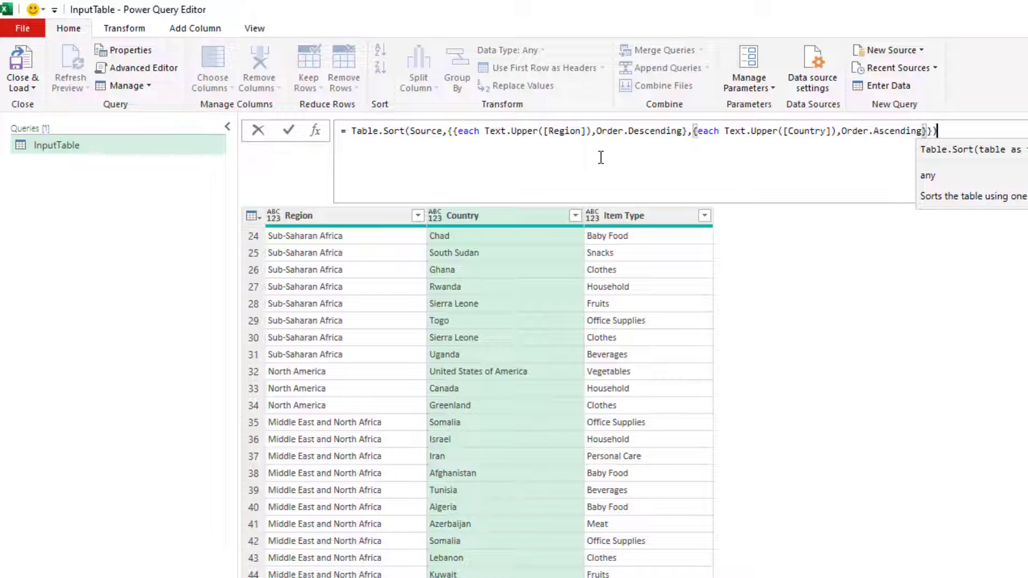
key(End)
key(shift+Return)
key(Return)
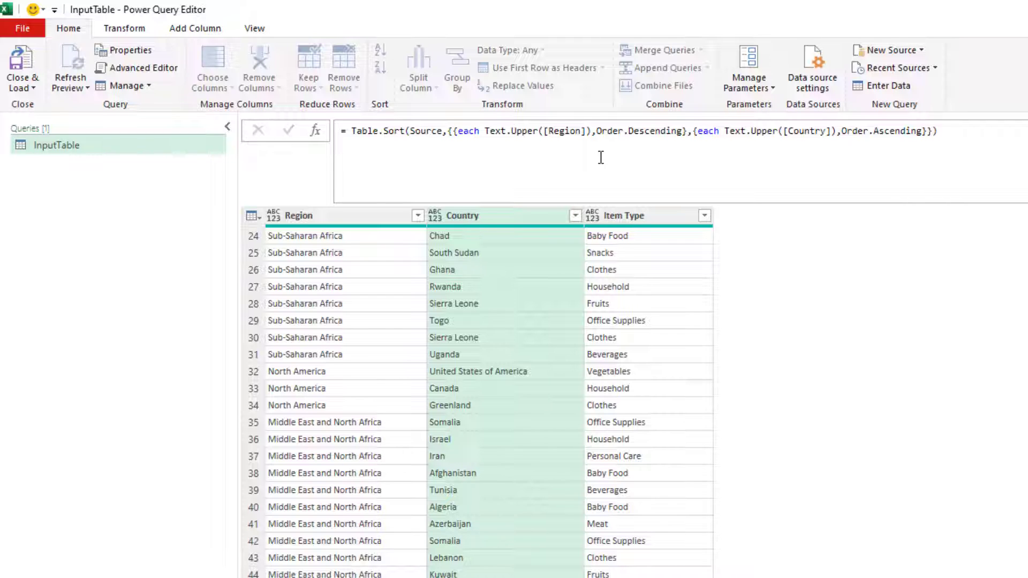
click(314, 235)
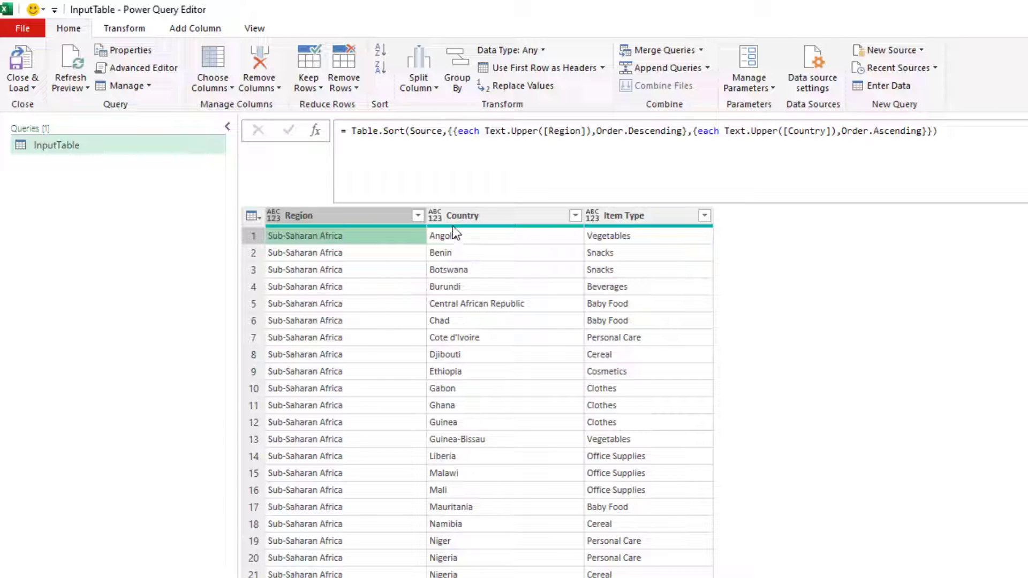
Switch the Region key to Order.Ascending so Asia rows list Bangladesh, Bhutan, Brunei first.
click(358, 406)
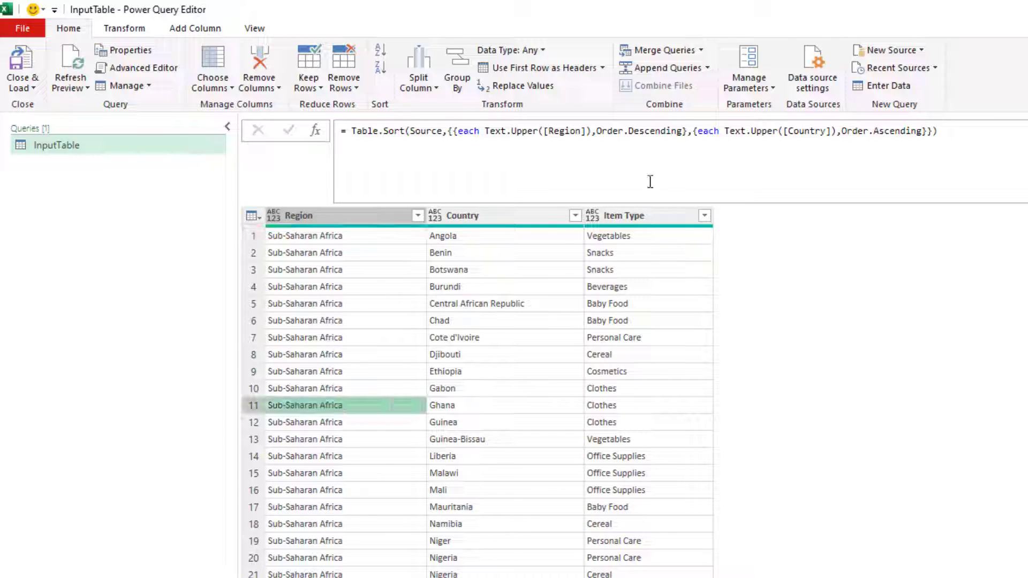
double_click(670, 130)
text(a)
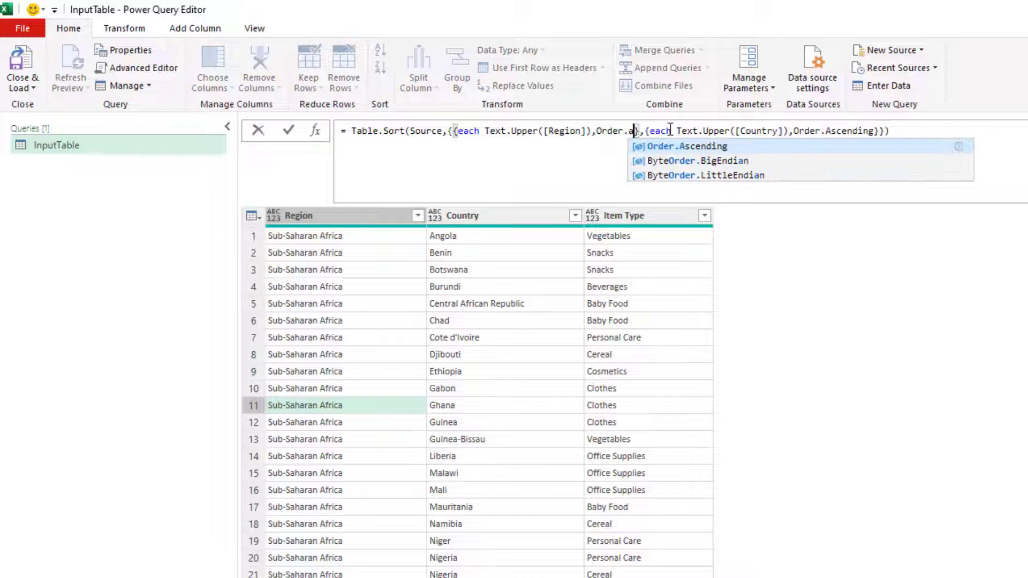
key(Tab)
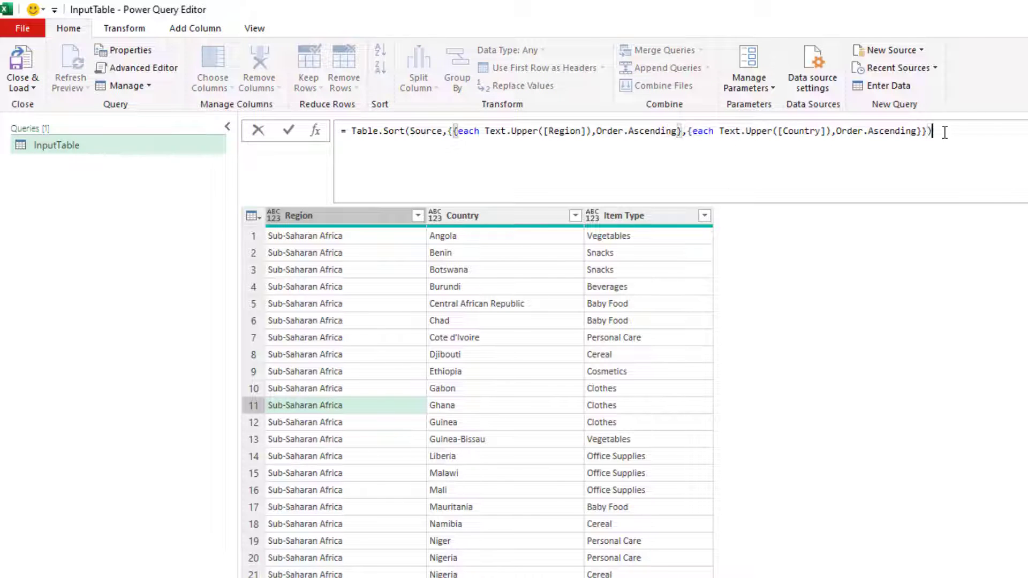
key(Return)
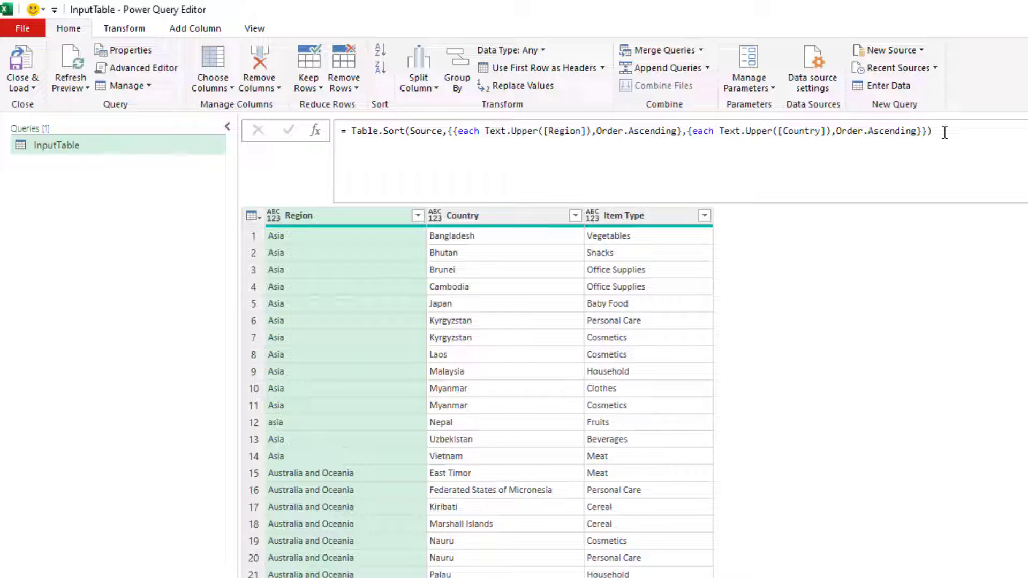
click(654, 131)
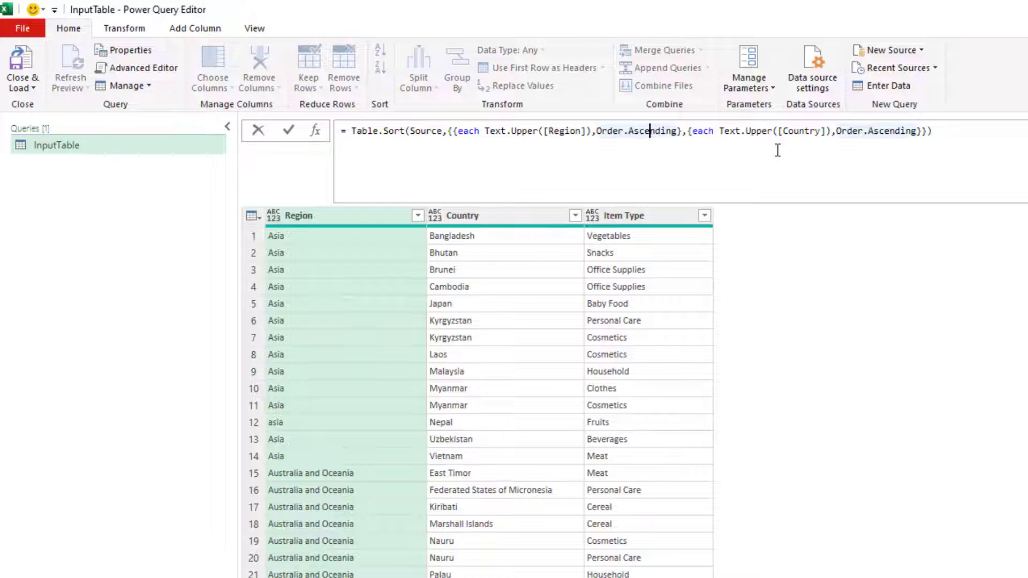
click(516, 132)
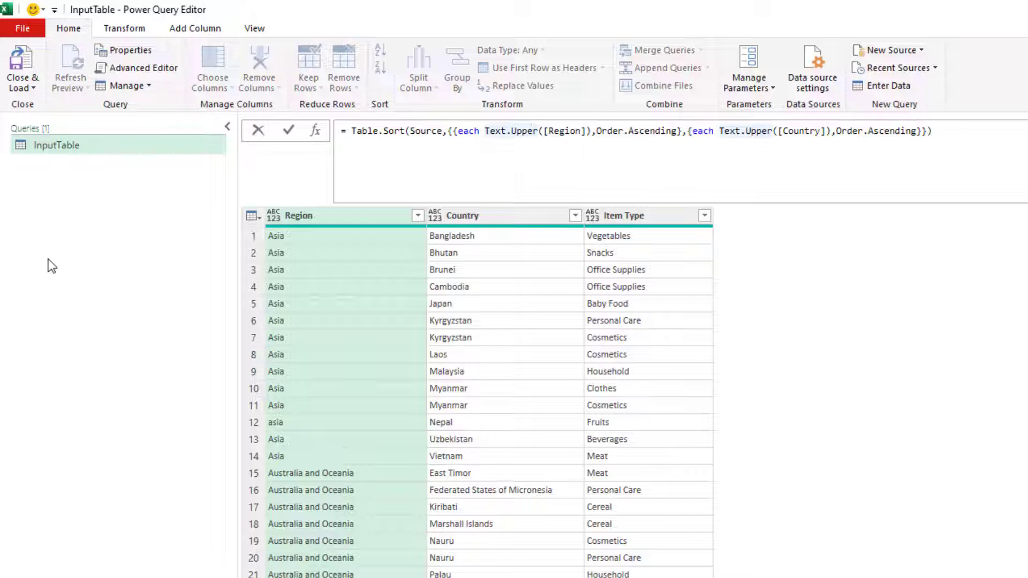
Add a new blank query, Query1, and open it in the Advanced Editor.
click(65, 210)
right_click(66, 209)
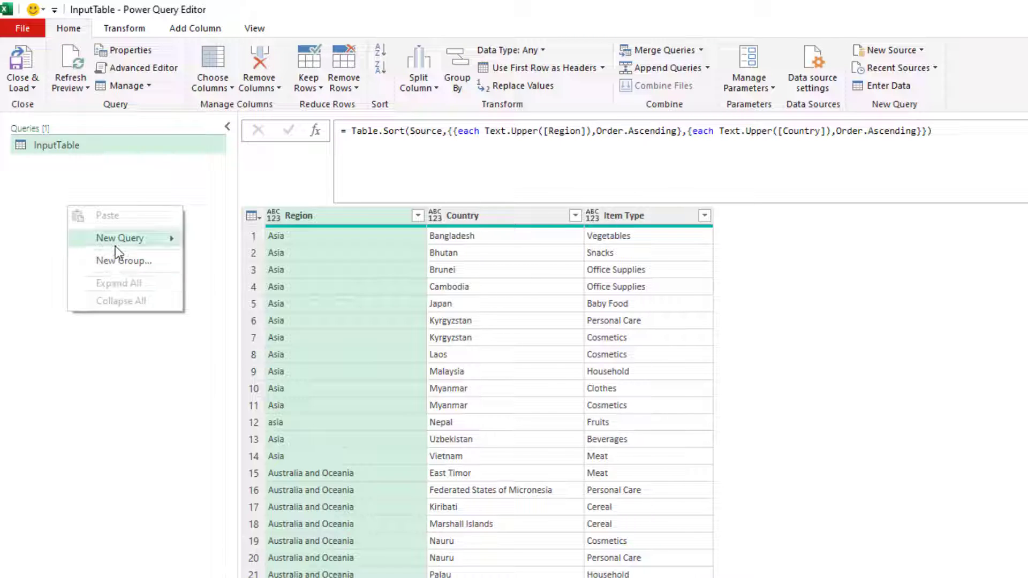
mouse_move(118, 238)
mouse_move(253, 313)
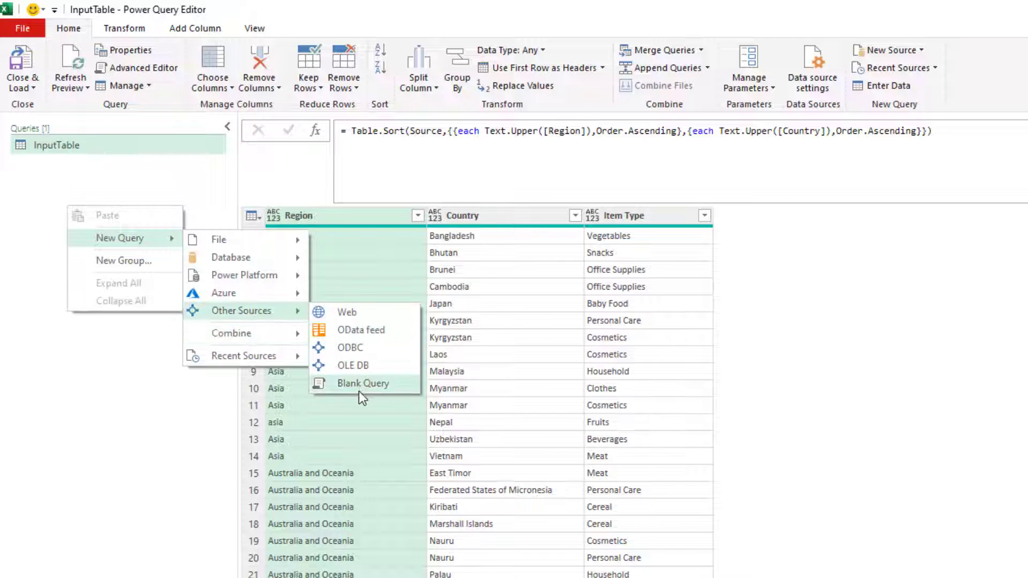
click(359, 385)
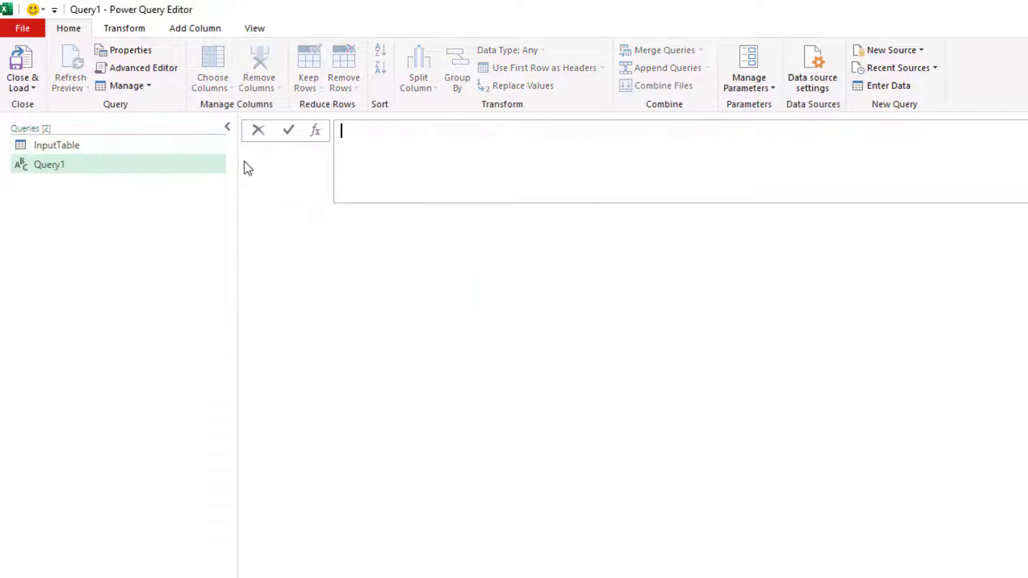
click(163, 68)
Replace the default code with (InputText as text)=>Text.Upper, removing the duplicated 'Text'.
key(shift+Up)
key(shift+Up)
key(shift+Up)
key(shift+Home)
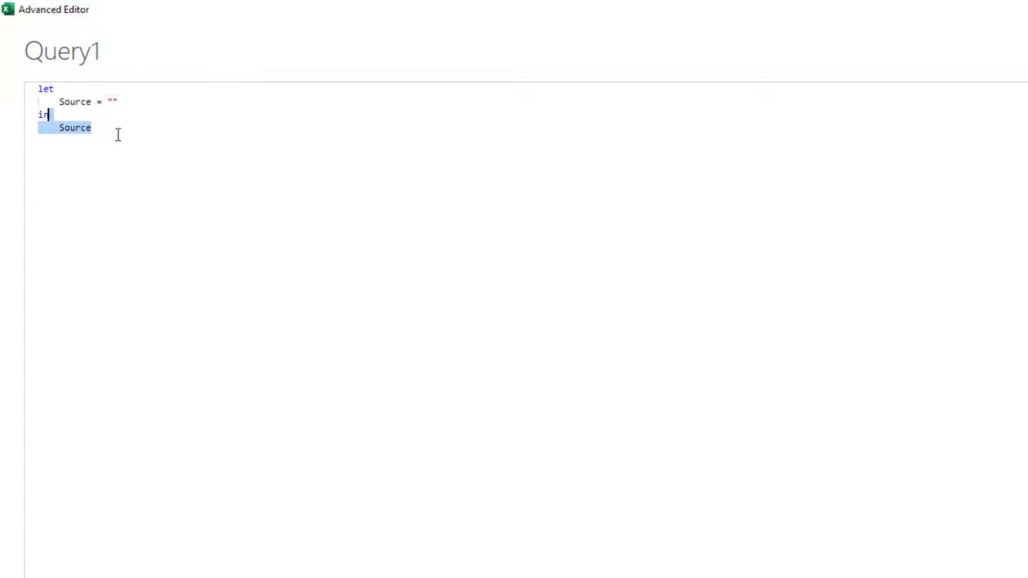
text(Con)
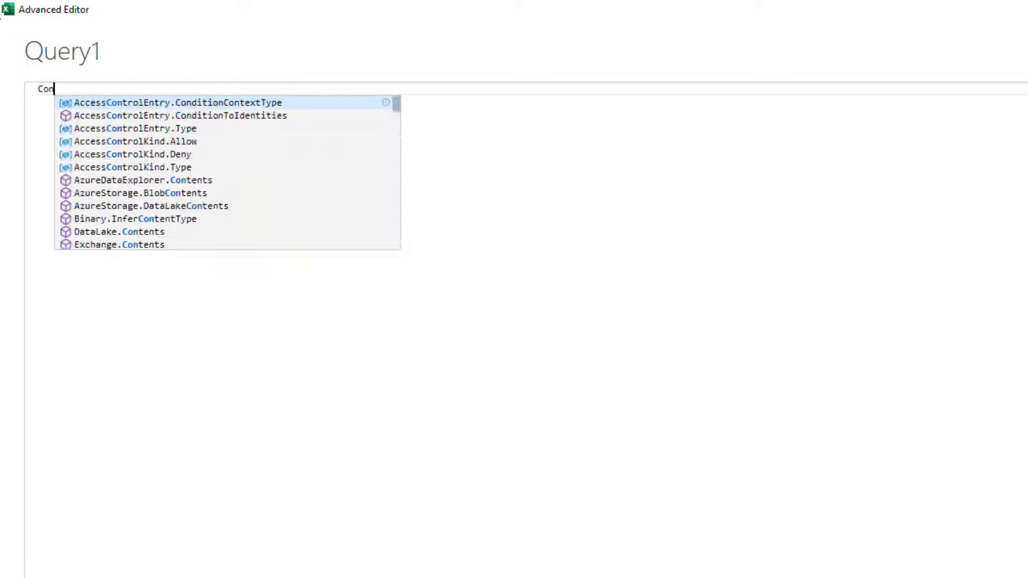
key(BackSpace)
key(BackSpace)
key(BackSpace)
text((InputT)
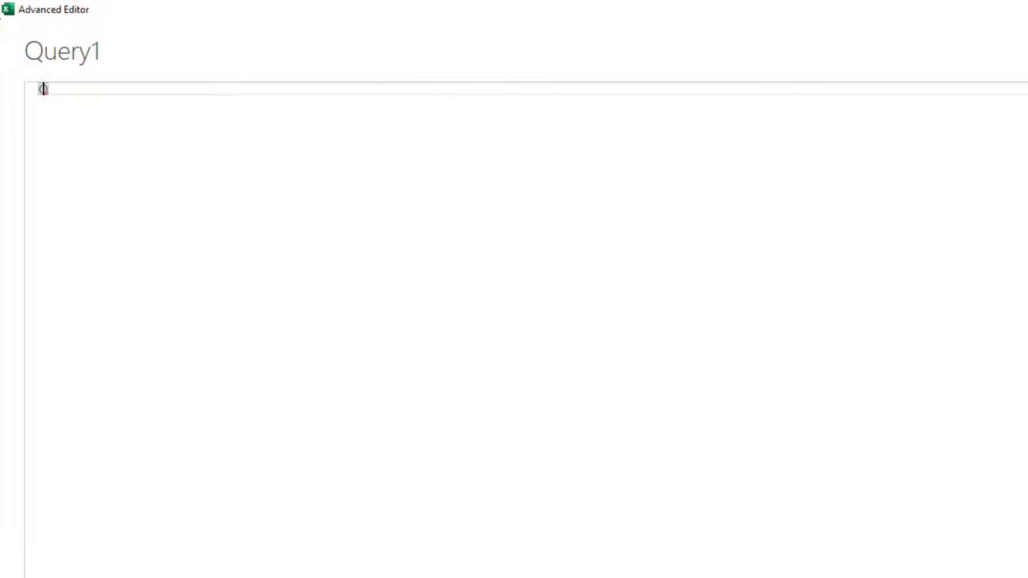
text(ext as)
text( text)=)
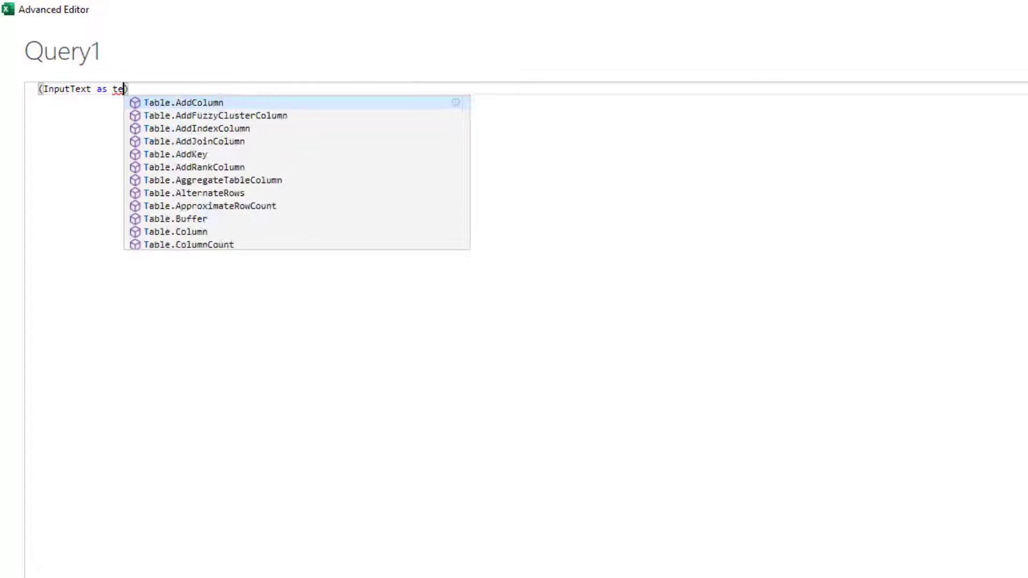
text(>)
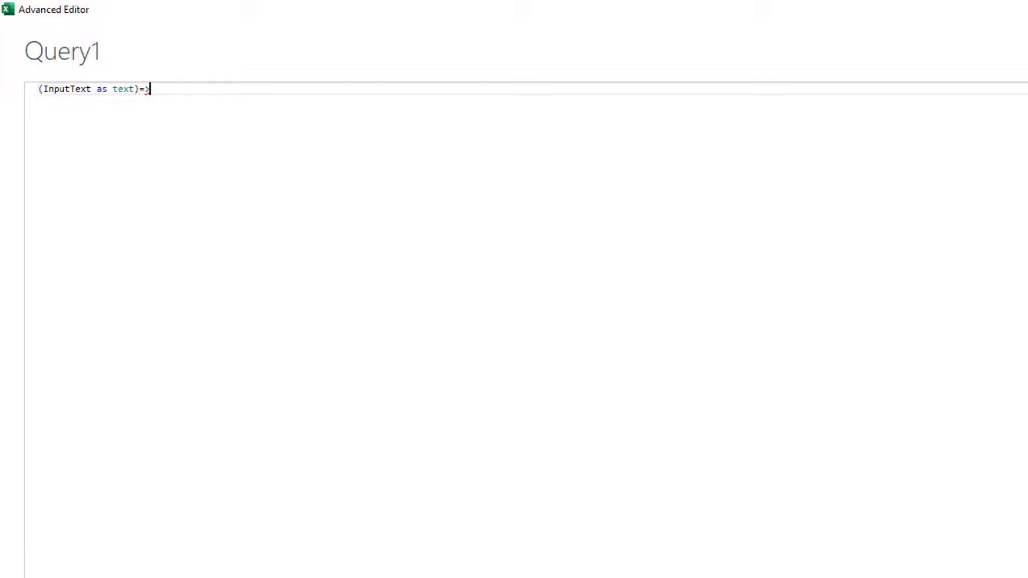
text(Text.)
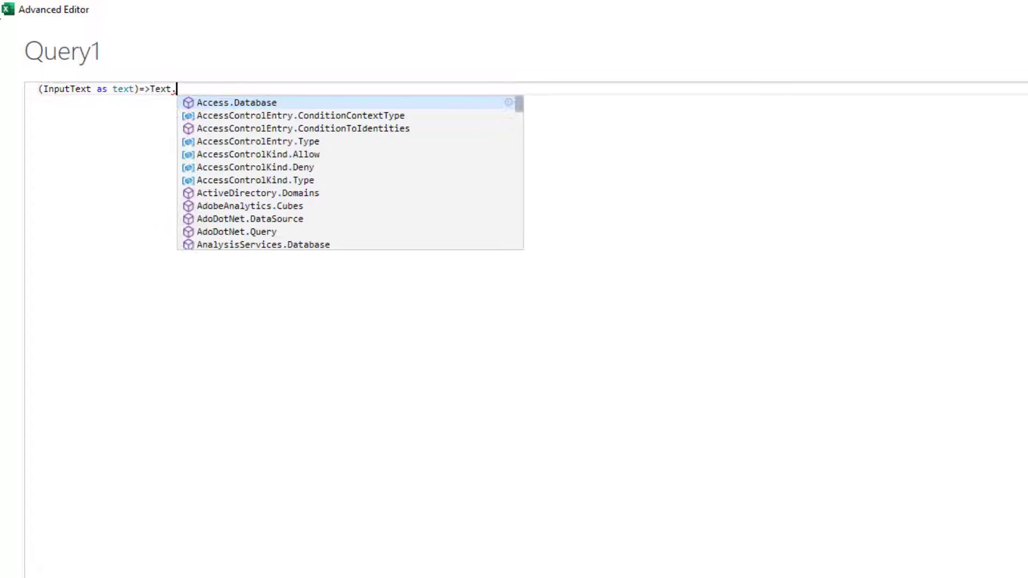
text(upp)
key(Return)
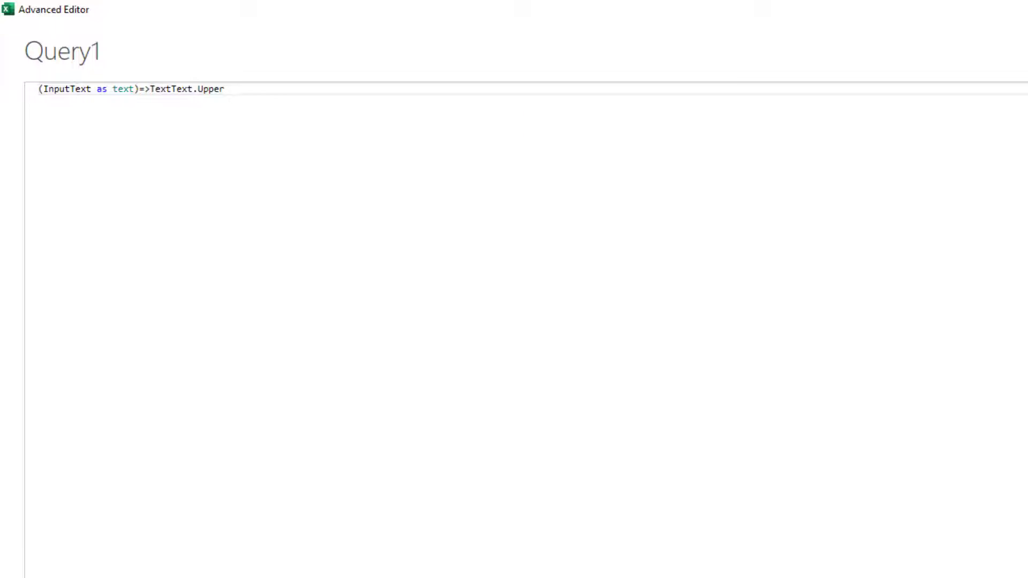
click(175, 92)
key(BackSpace)
key(BackSpace)
key(BackSpace)
key(BackSpace)
Pass InputText to Text.Upper and declare an 'as text' return type, giving (InputText as text) as text=>Text.Upper(InputText).
click(228, 84)
text(()
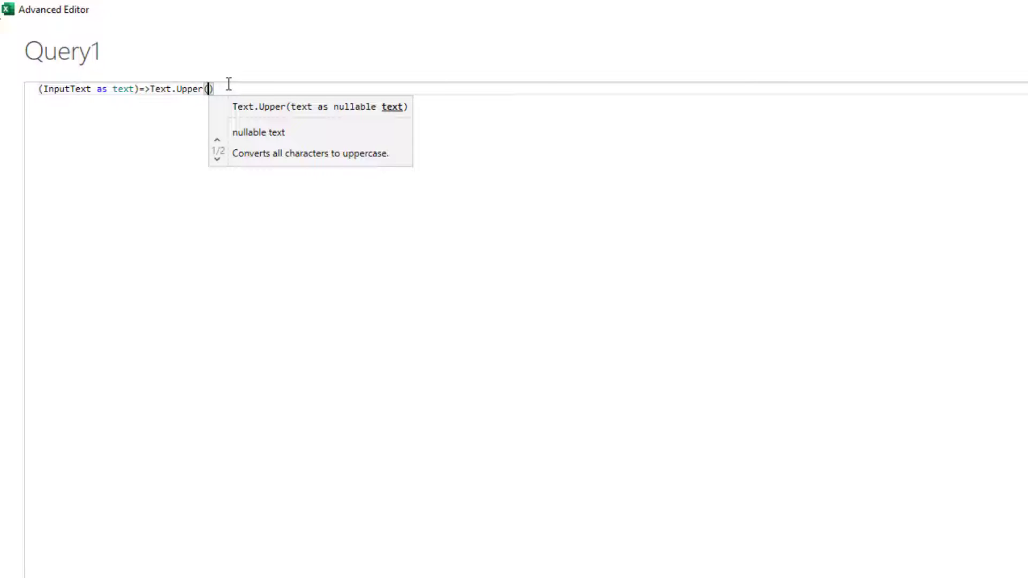
text(INPUT)
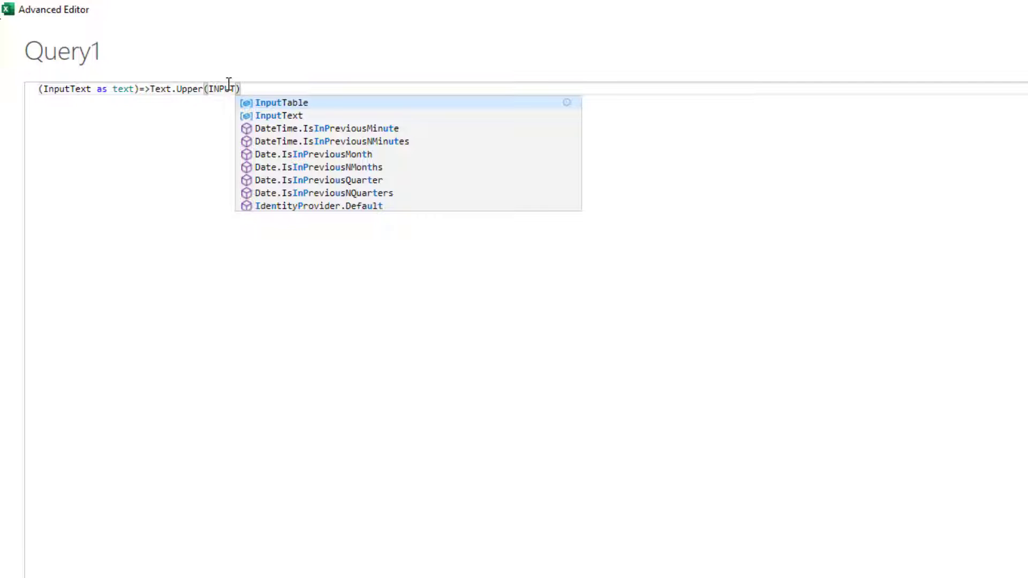
key(Down)
key(Tab)
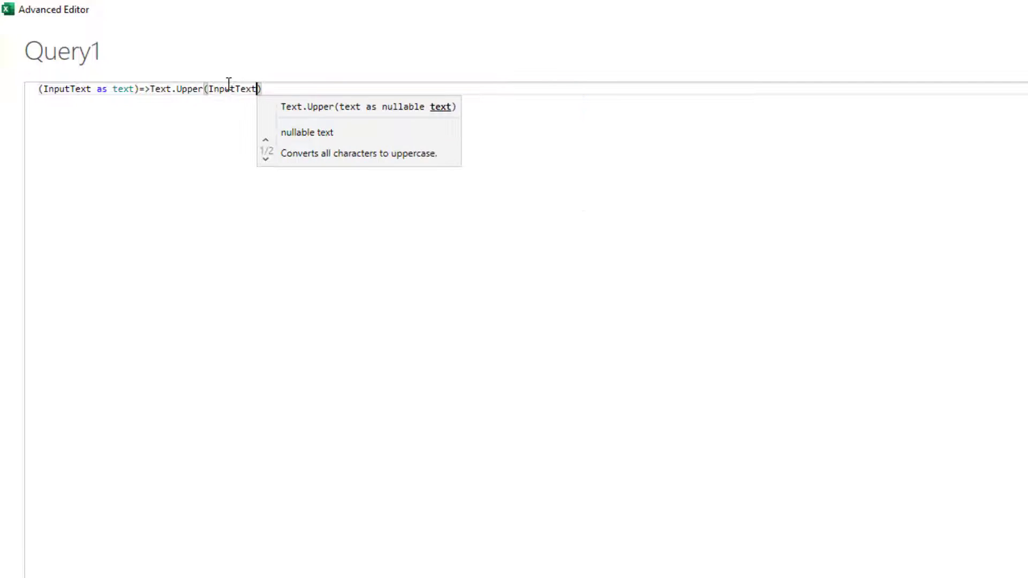
click(139, 90)
text(as text)
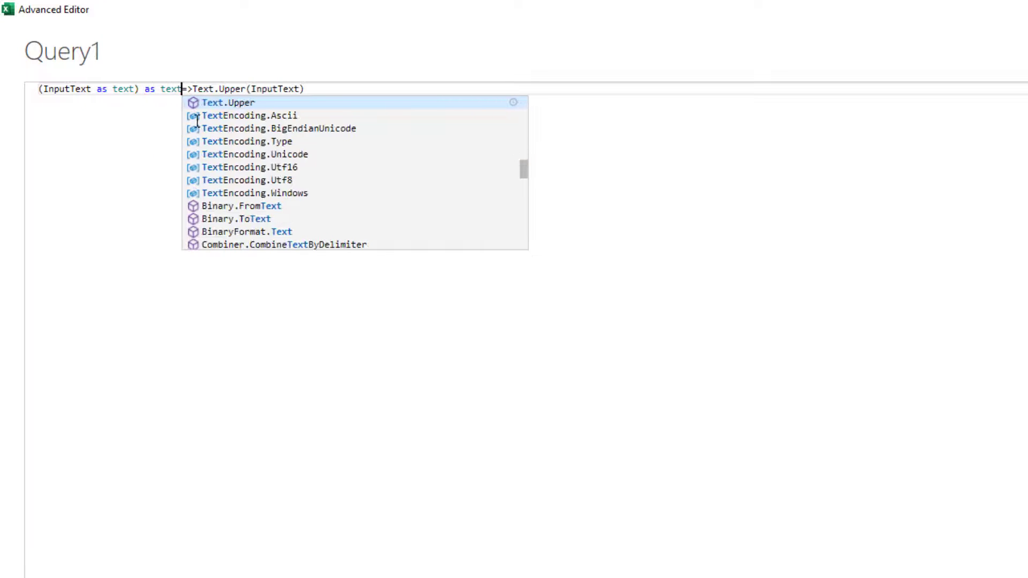
click(349, 326)
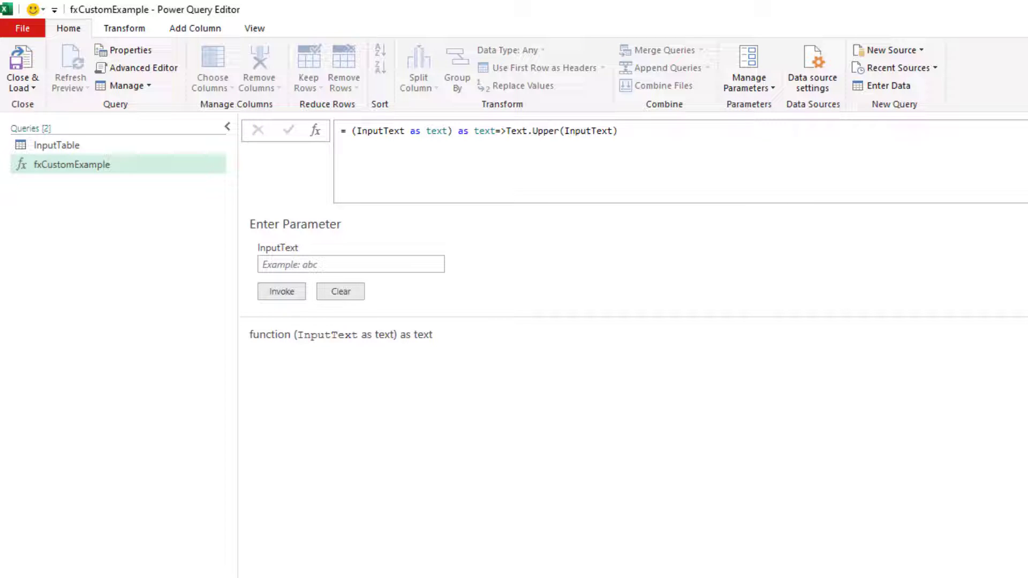
In InputTable's Table.Sort formula, replace the Region key's Text.Upper with fxCustomExample.
click(85, 147)
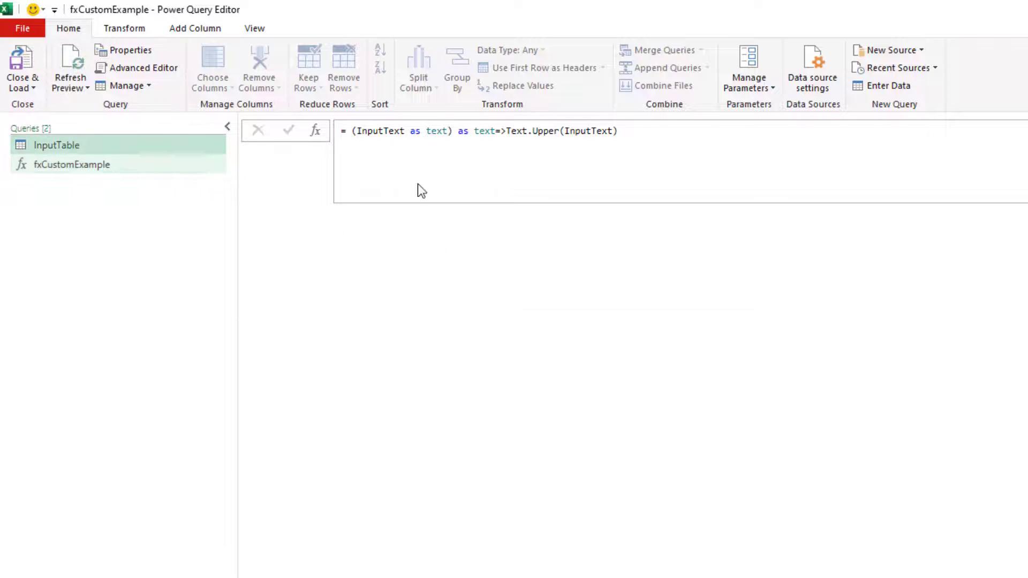
drag(485, 131, 544, 132)
click(538, 131)
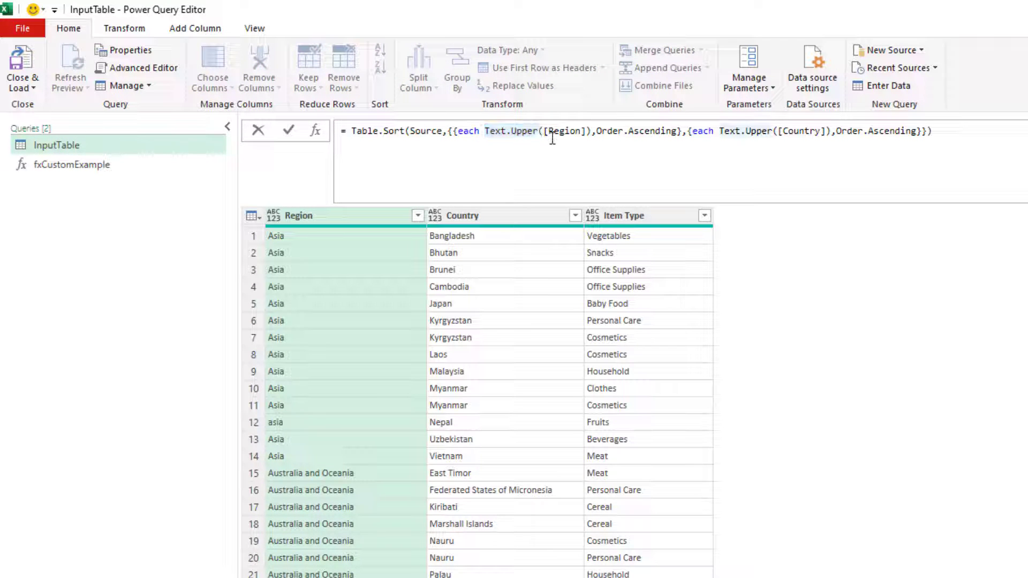
key(ctrl+shift+Left)
key(ctrl+shift+Left)
key(ctrl+shift+Left)
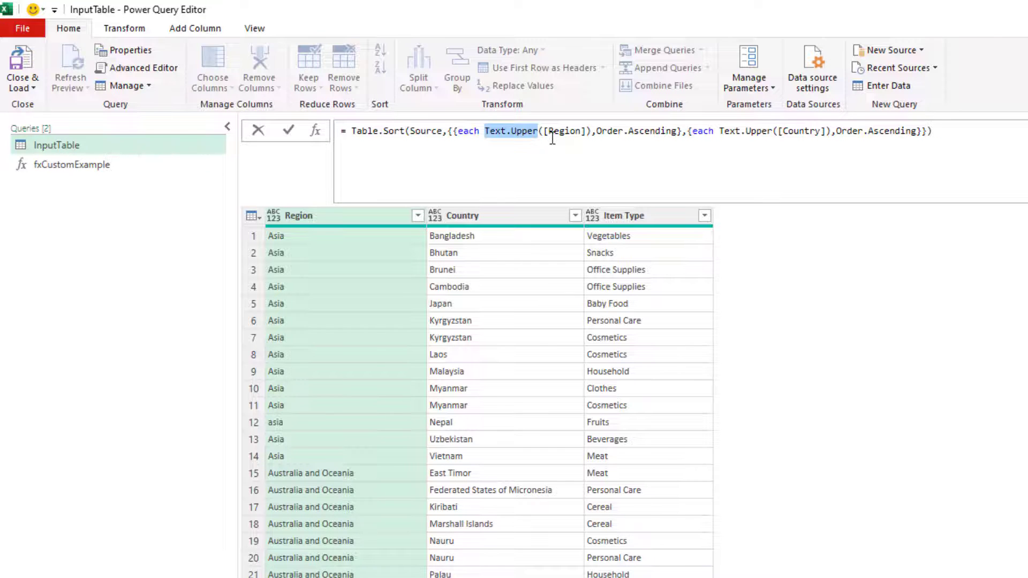
text(fxCustomExample)
key(End)
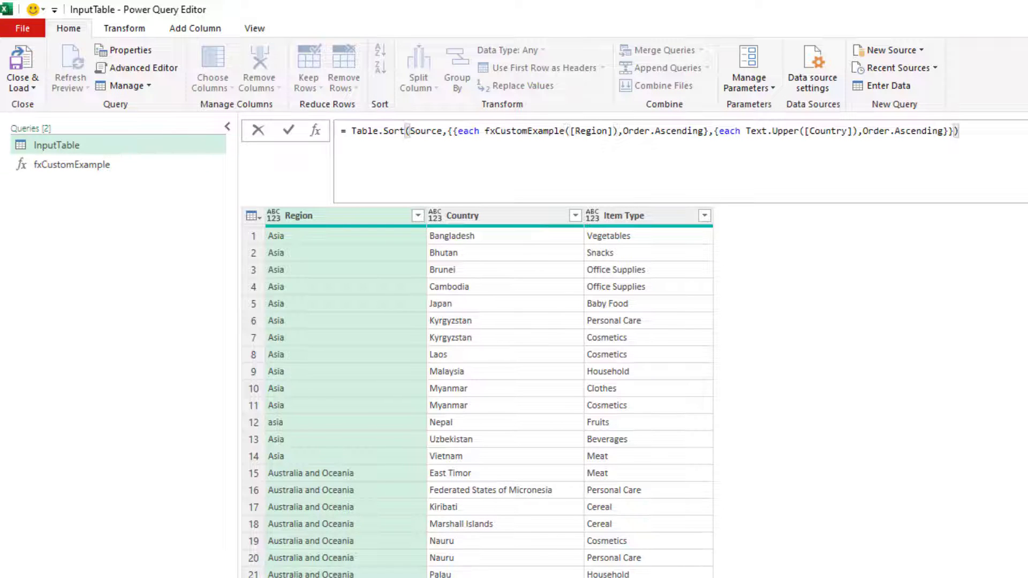
key(Return)
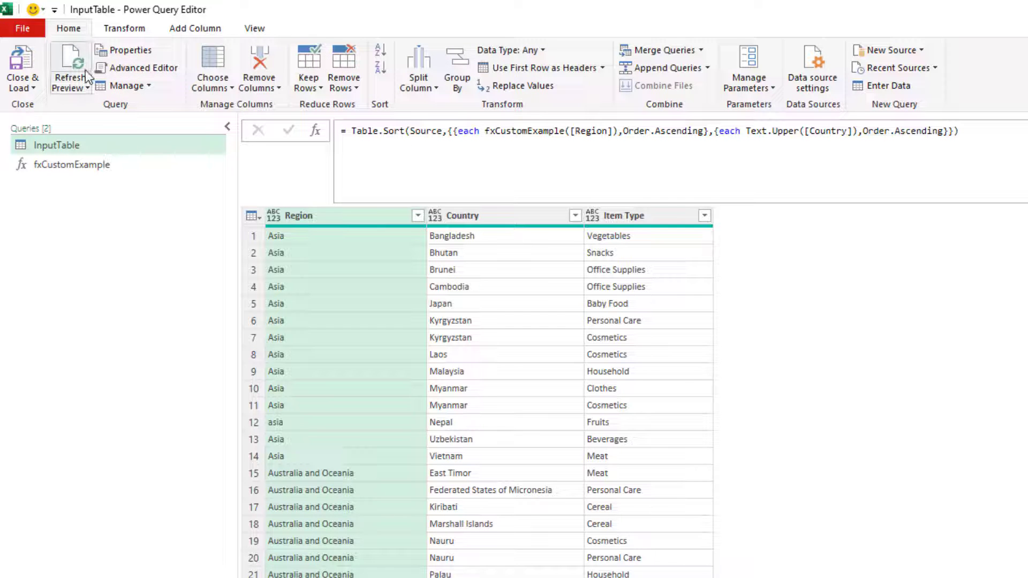
Refresh all queries and check the fxCustomExample sort against the Table.Sort documentation.
click(87, 86)
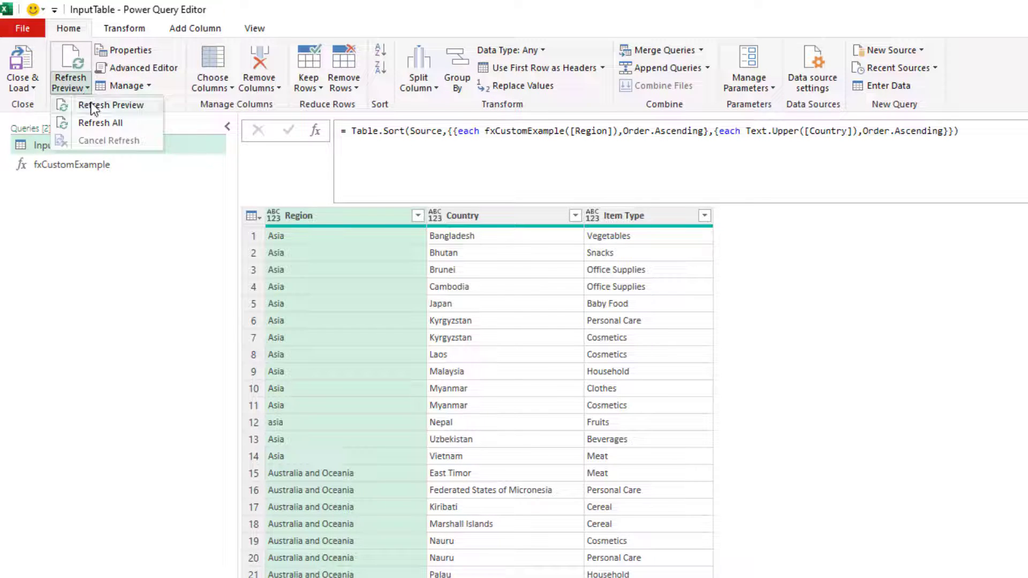
click(86, 122)
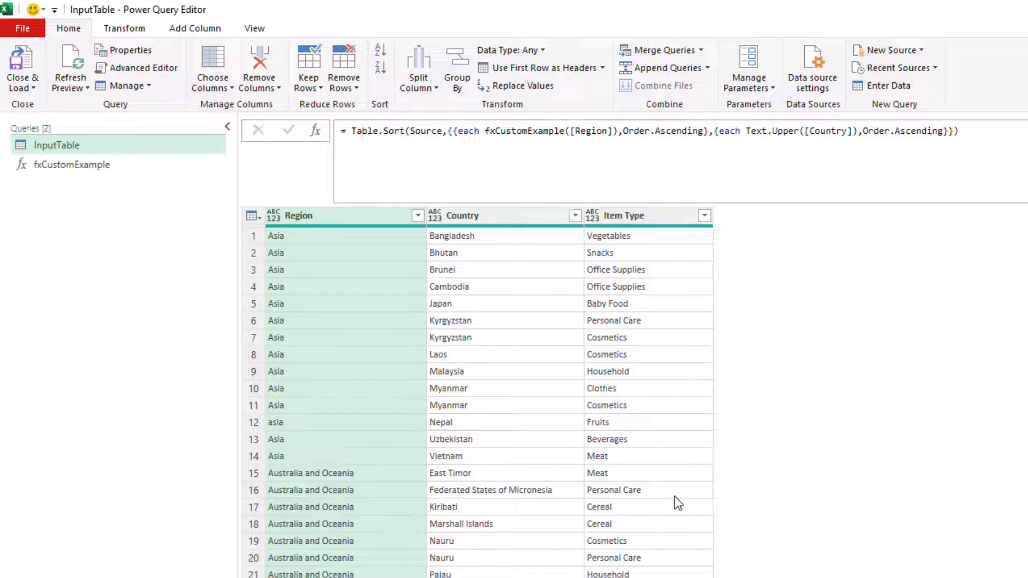
click(514, 131)
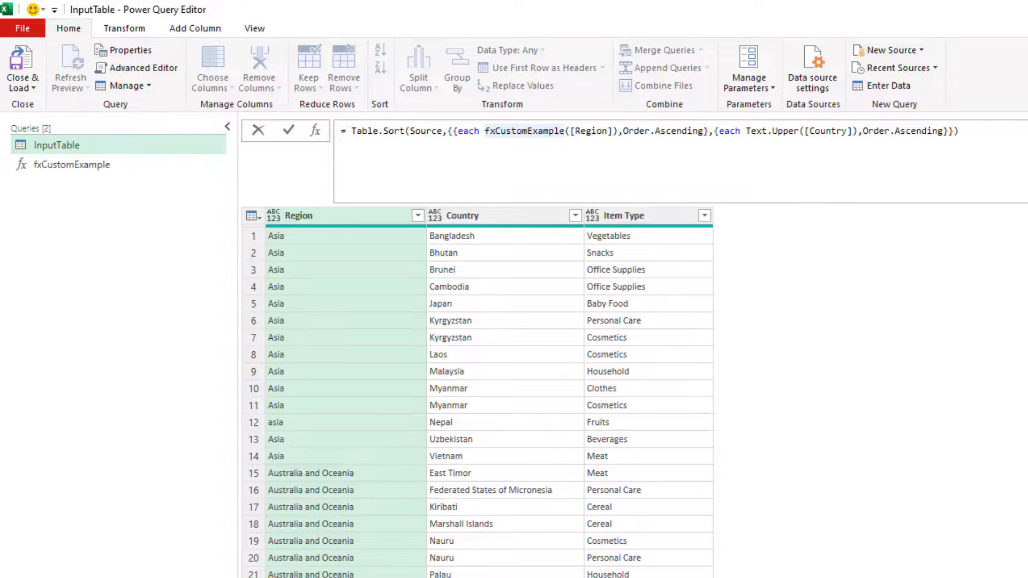
key(alt+Tab)
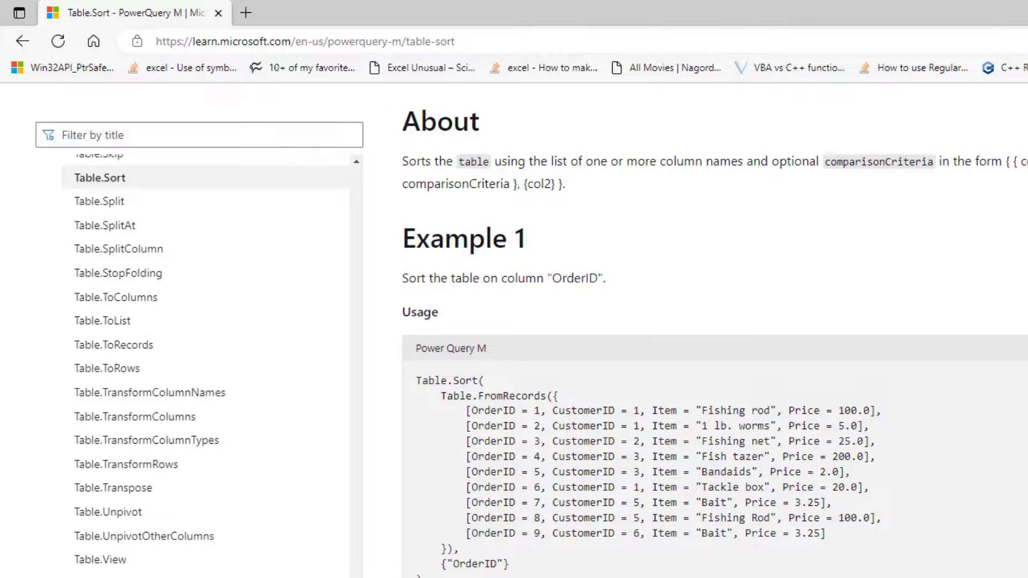
key(alt+Tab)
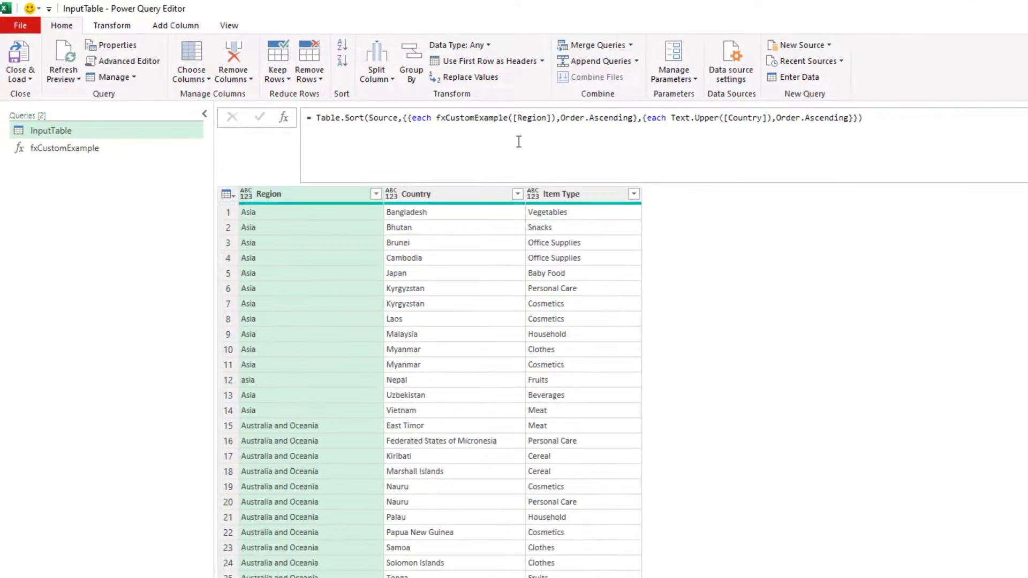